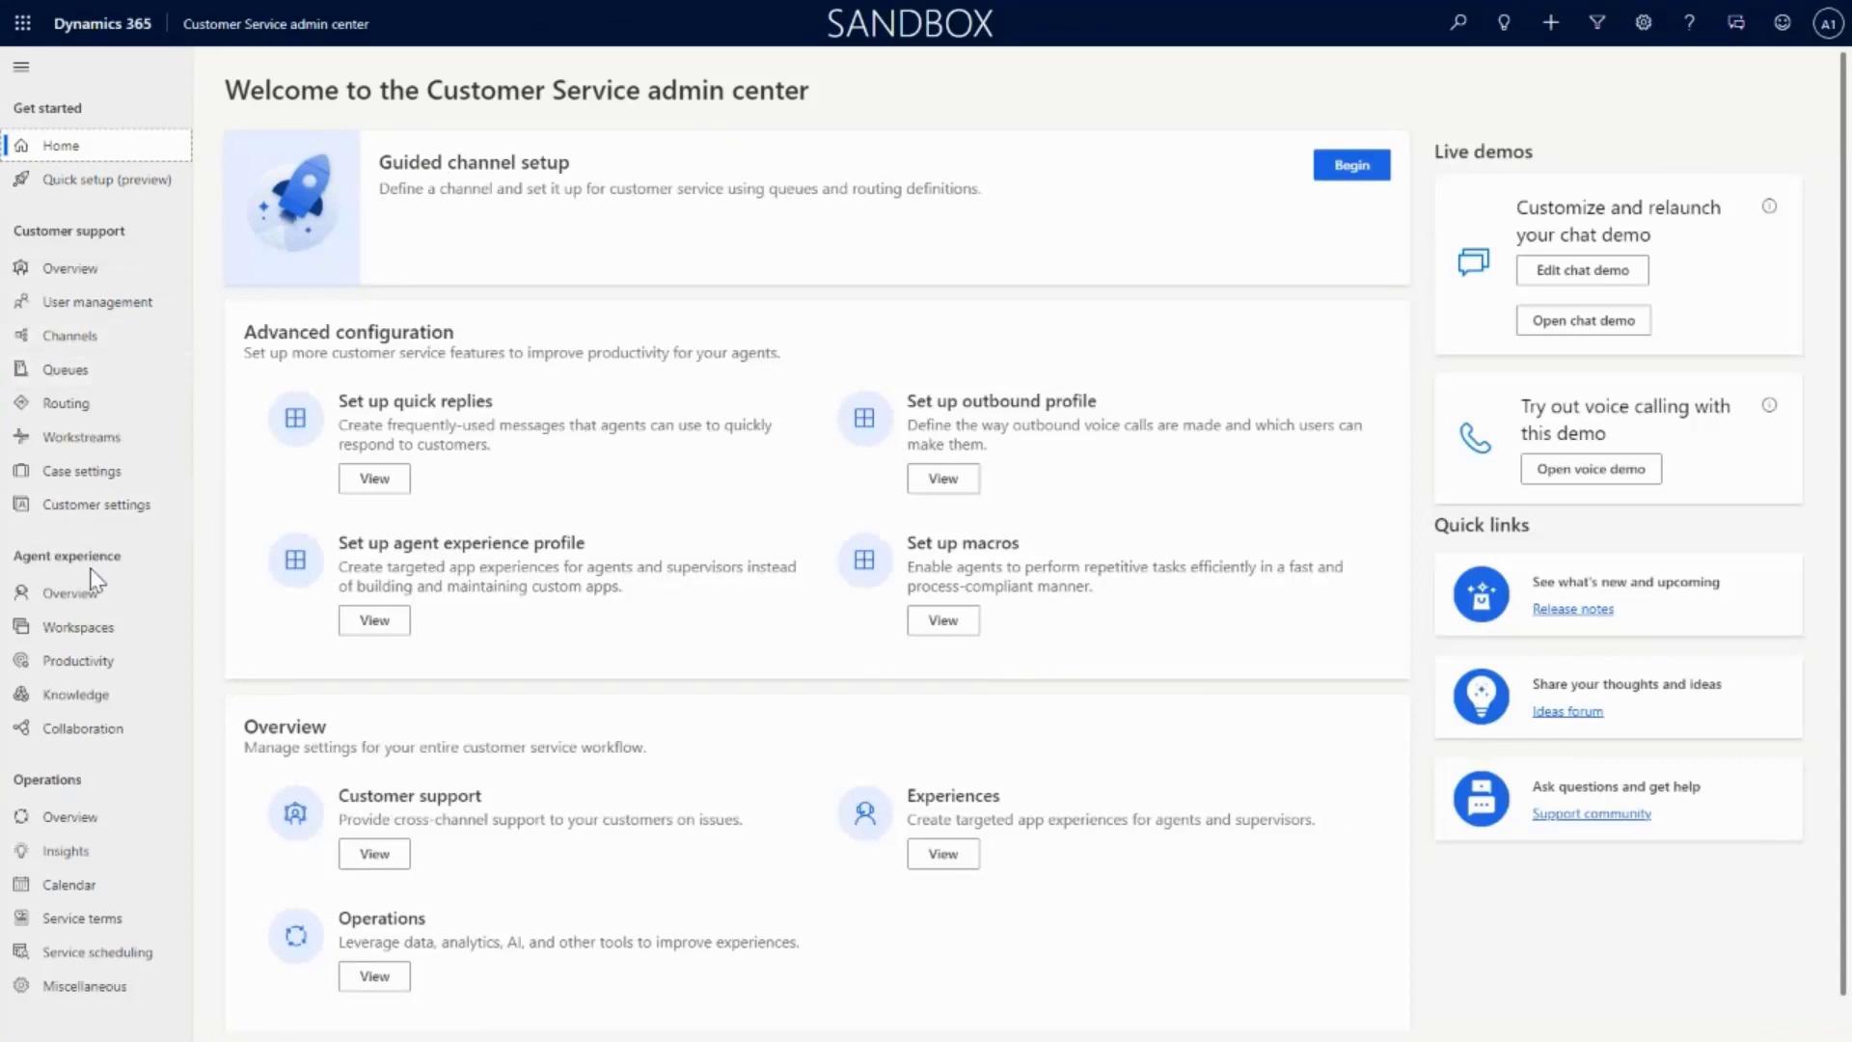
Step: Under Workspaces, create a new agent experience profile 'Contoso Agent Profile' with unique name Contoso_Agent_Profile
click(105, 632)
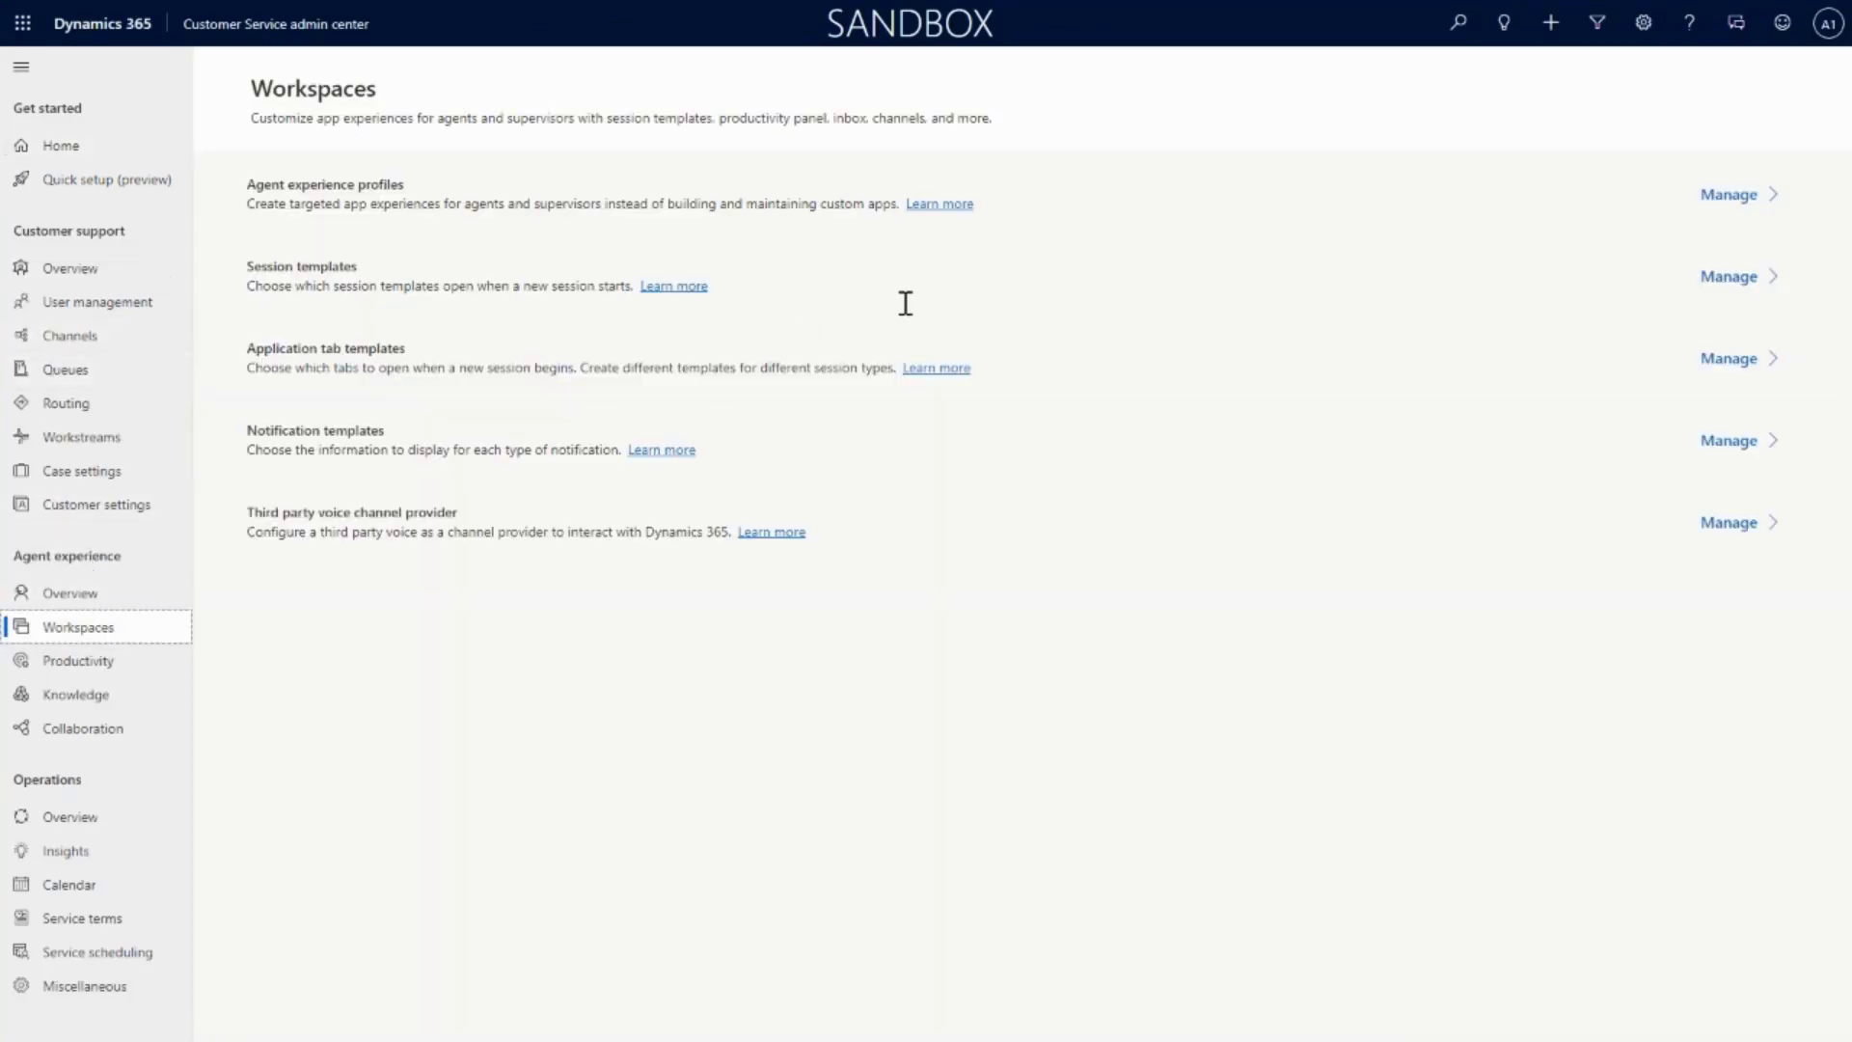
click(1742, 193)
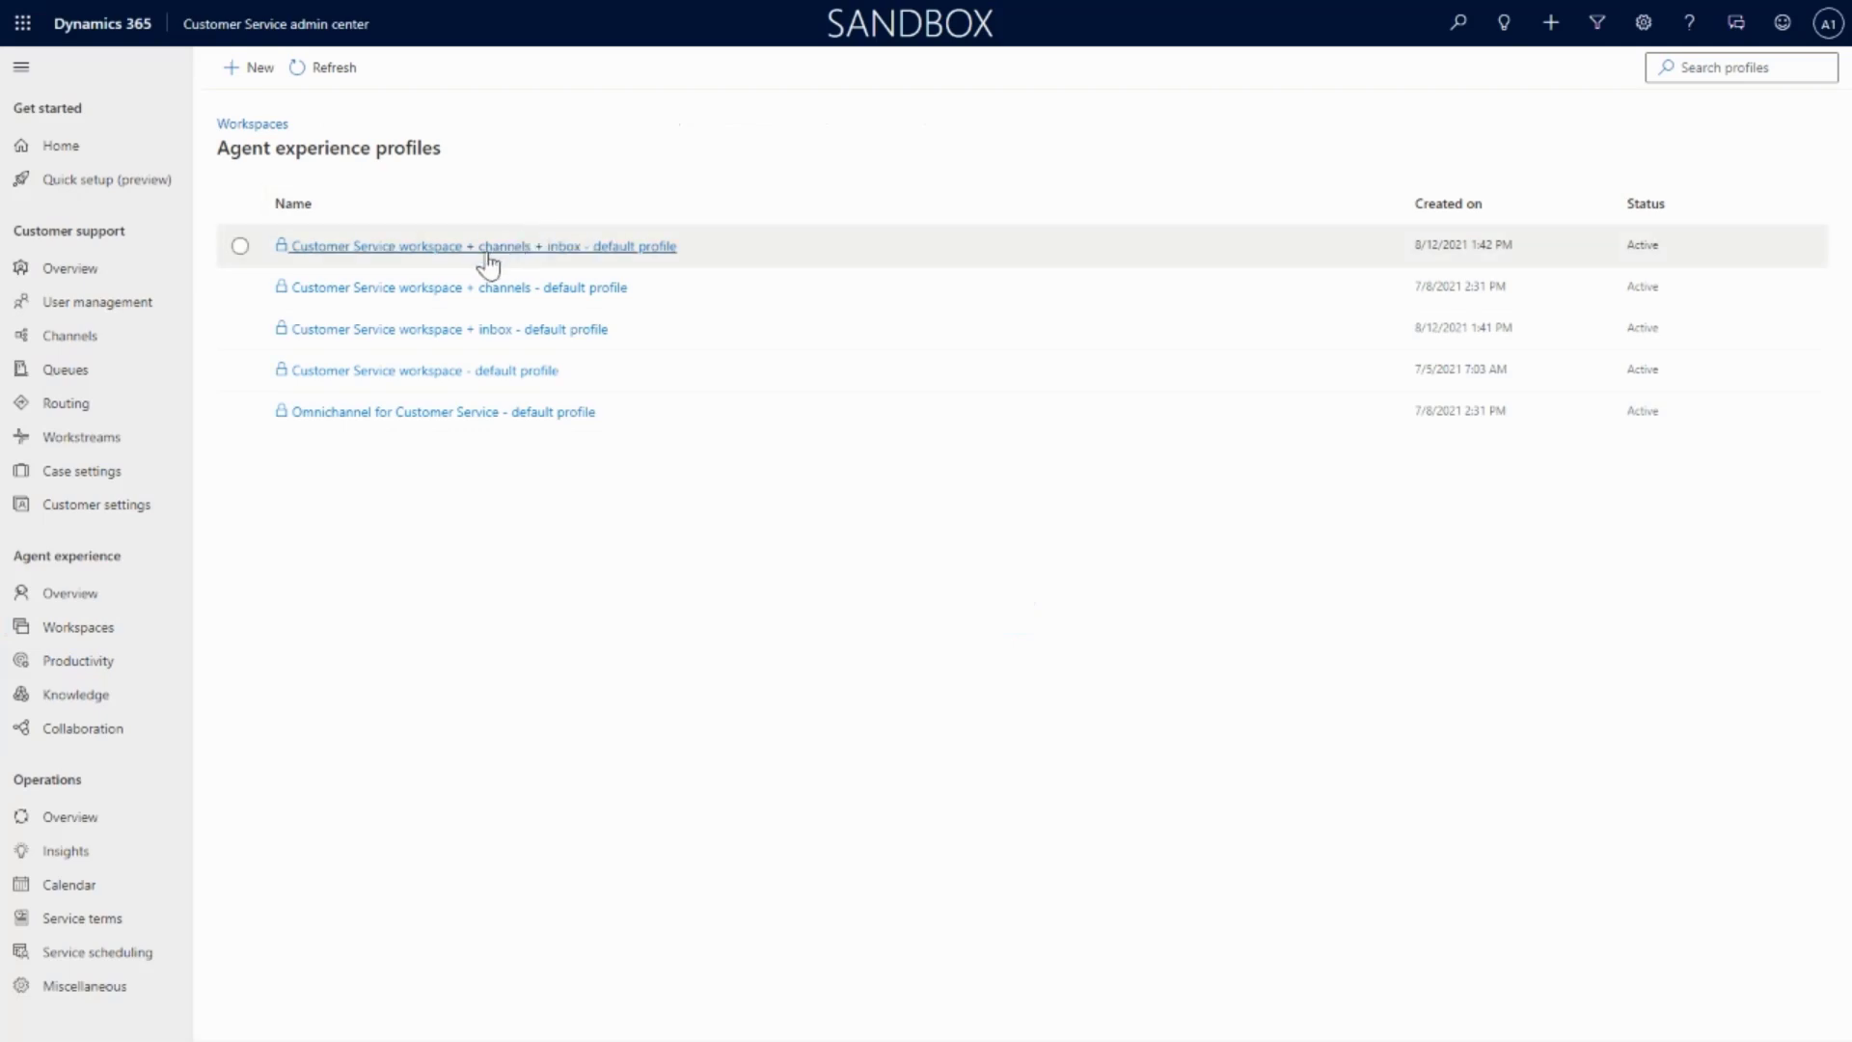
click(259, 69)
click(625, 357)
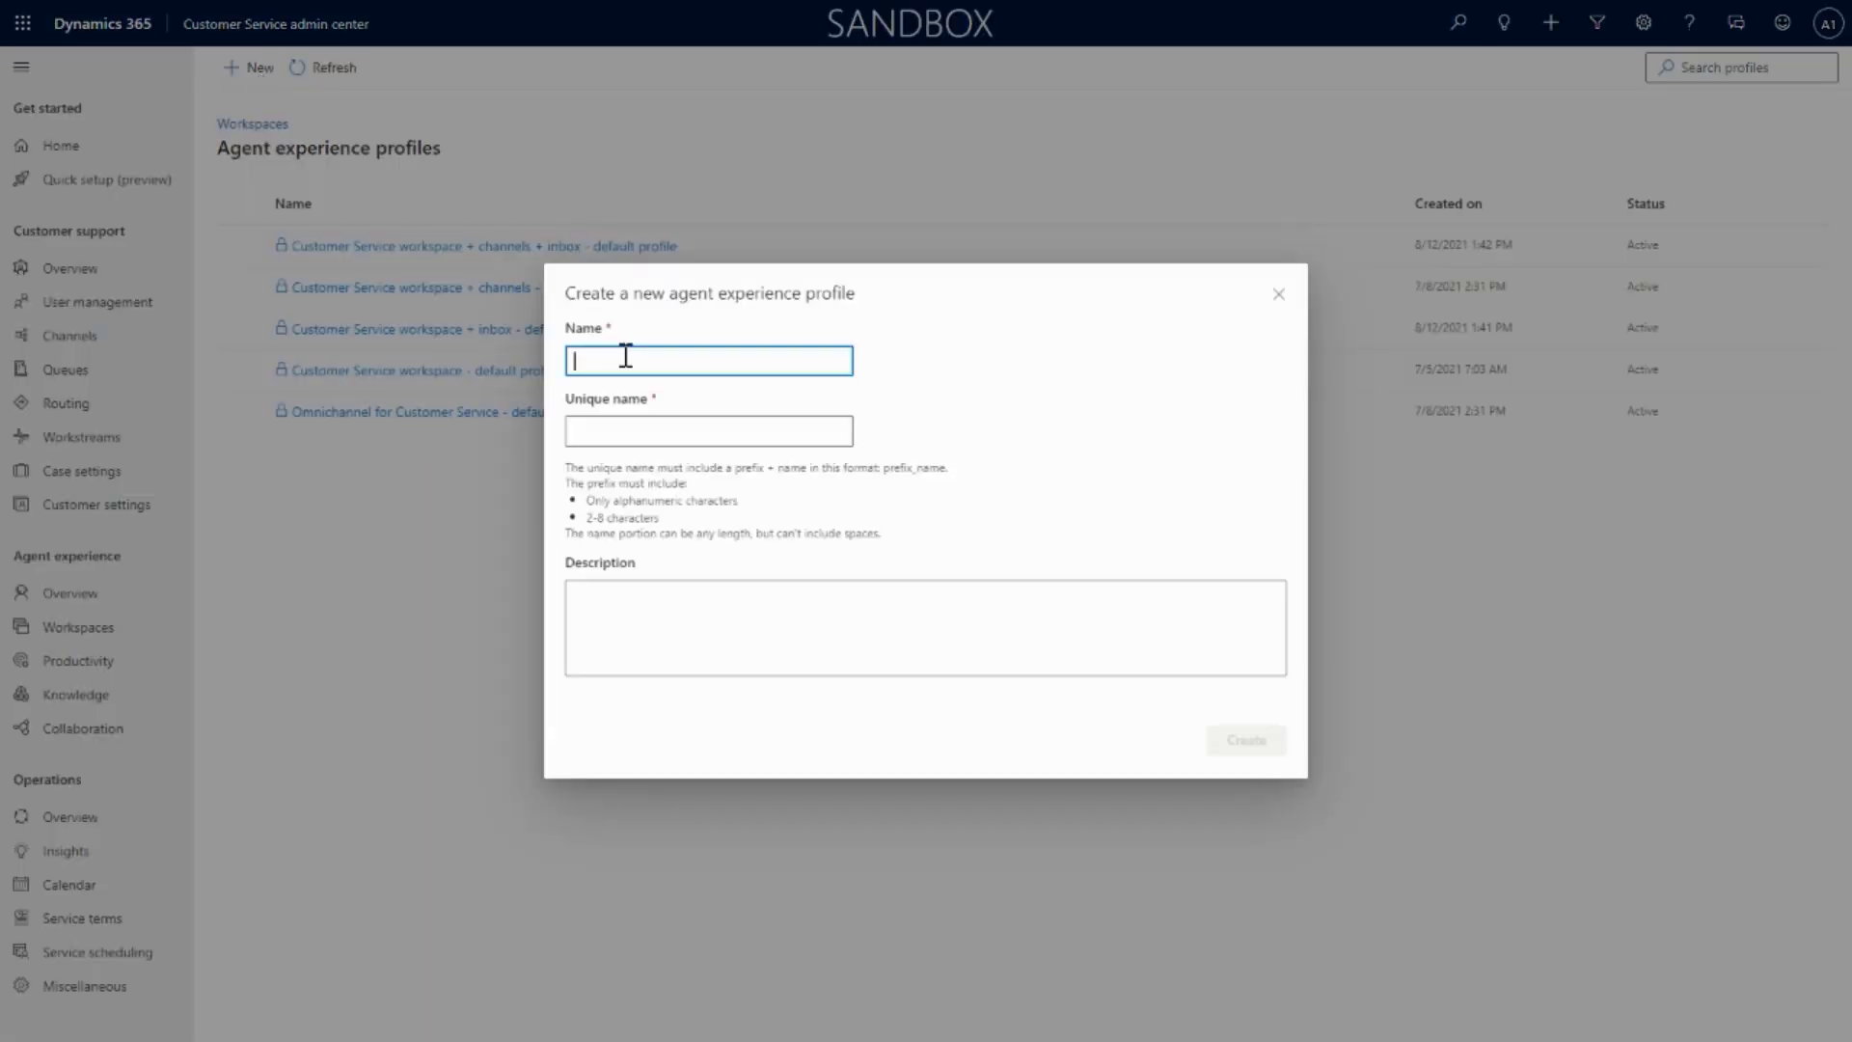
text(Contoso Agent Profile)
key(Tab)
text(Contoso_Agent_P)
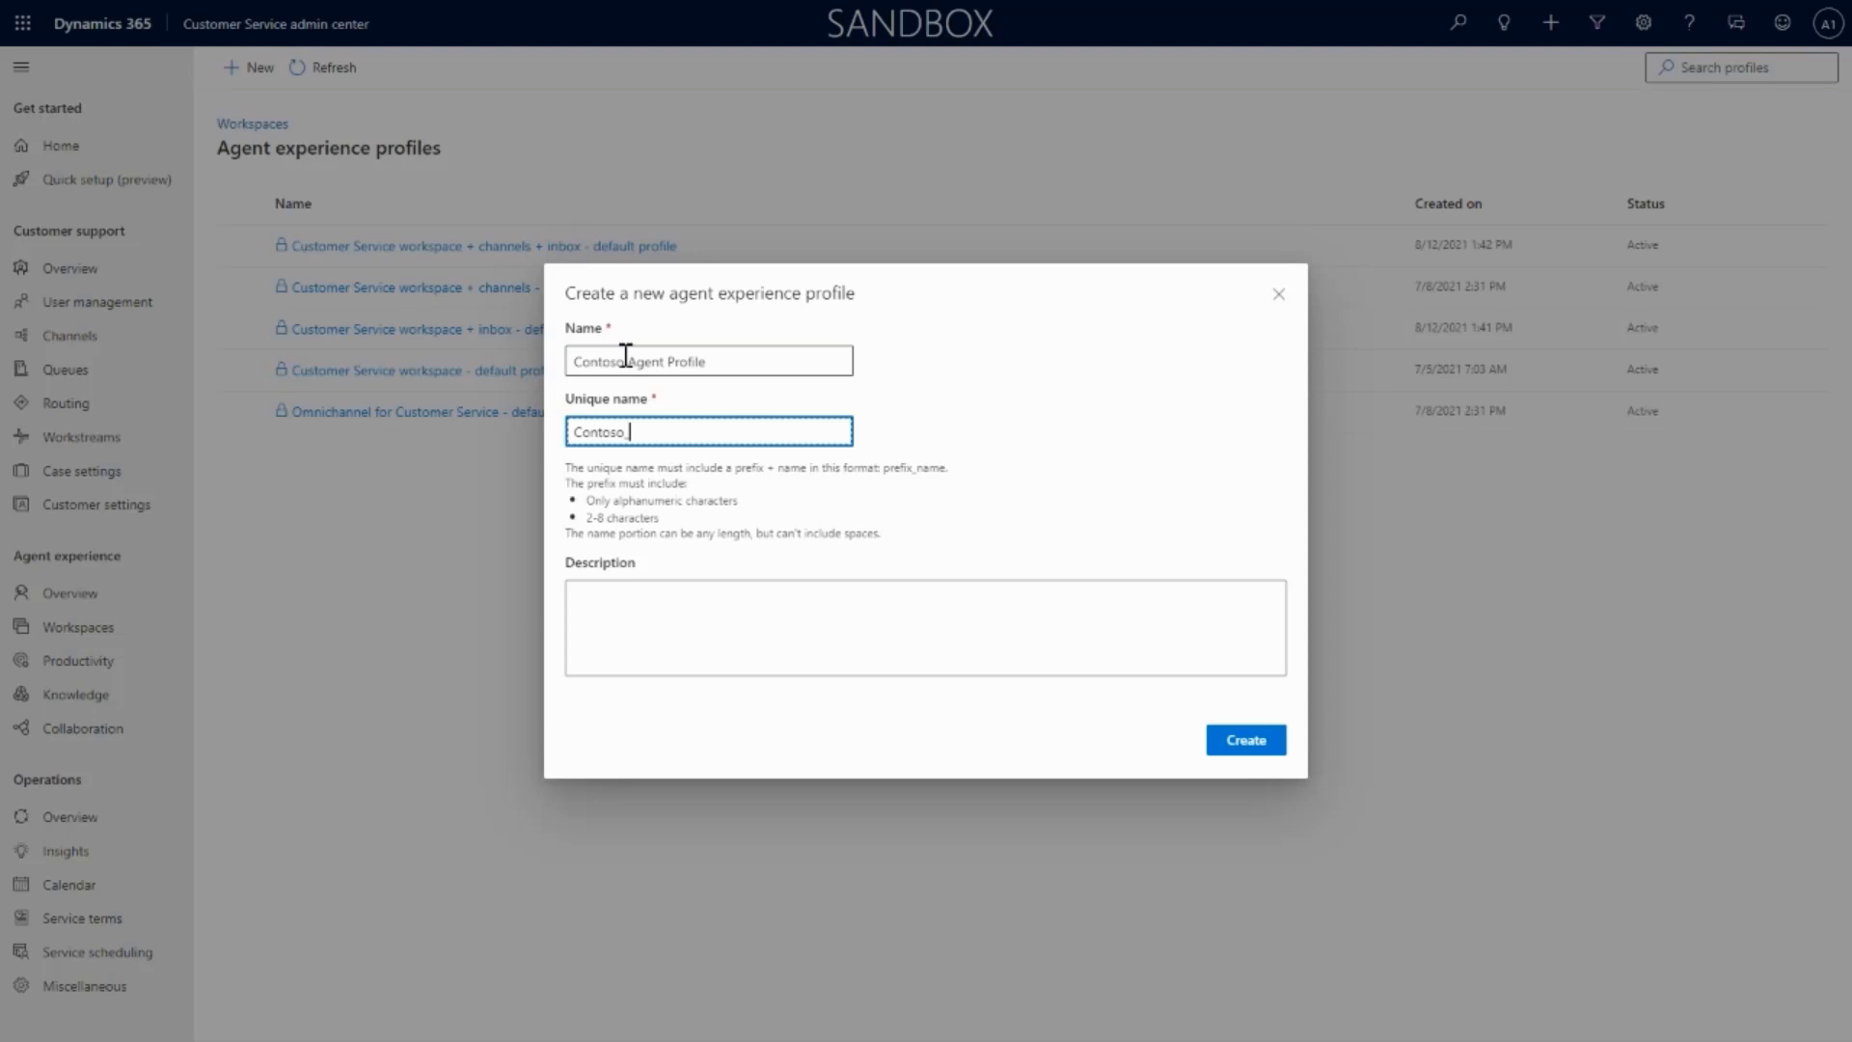
text(rofile)
click(1228, 743)
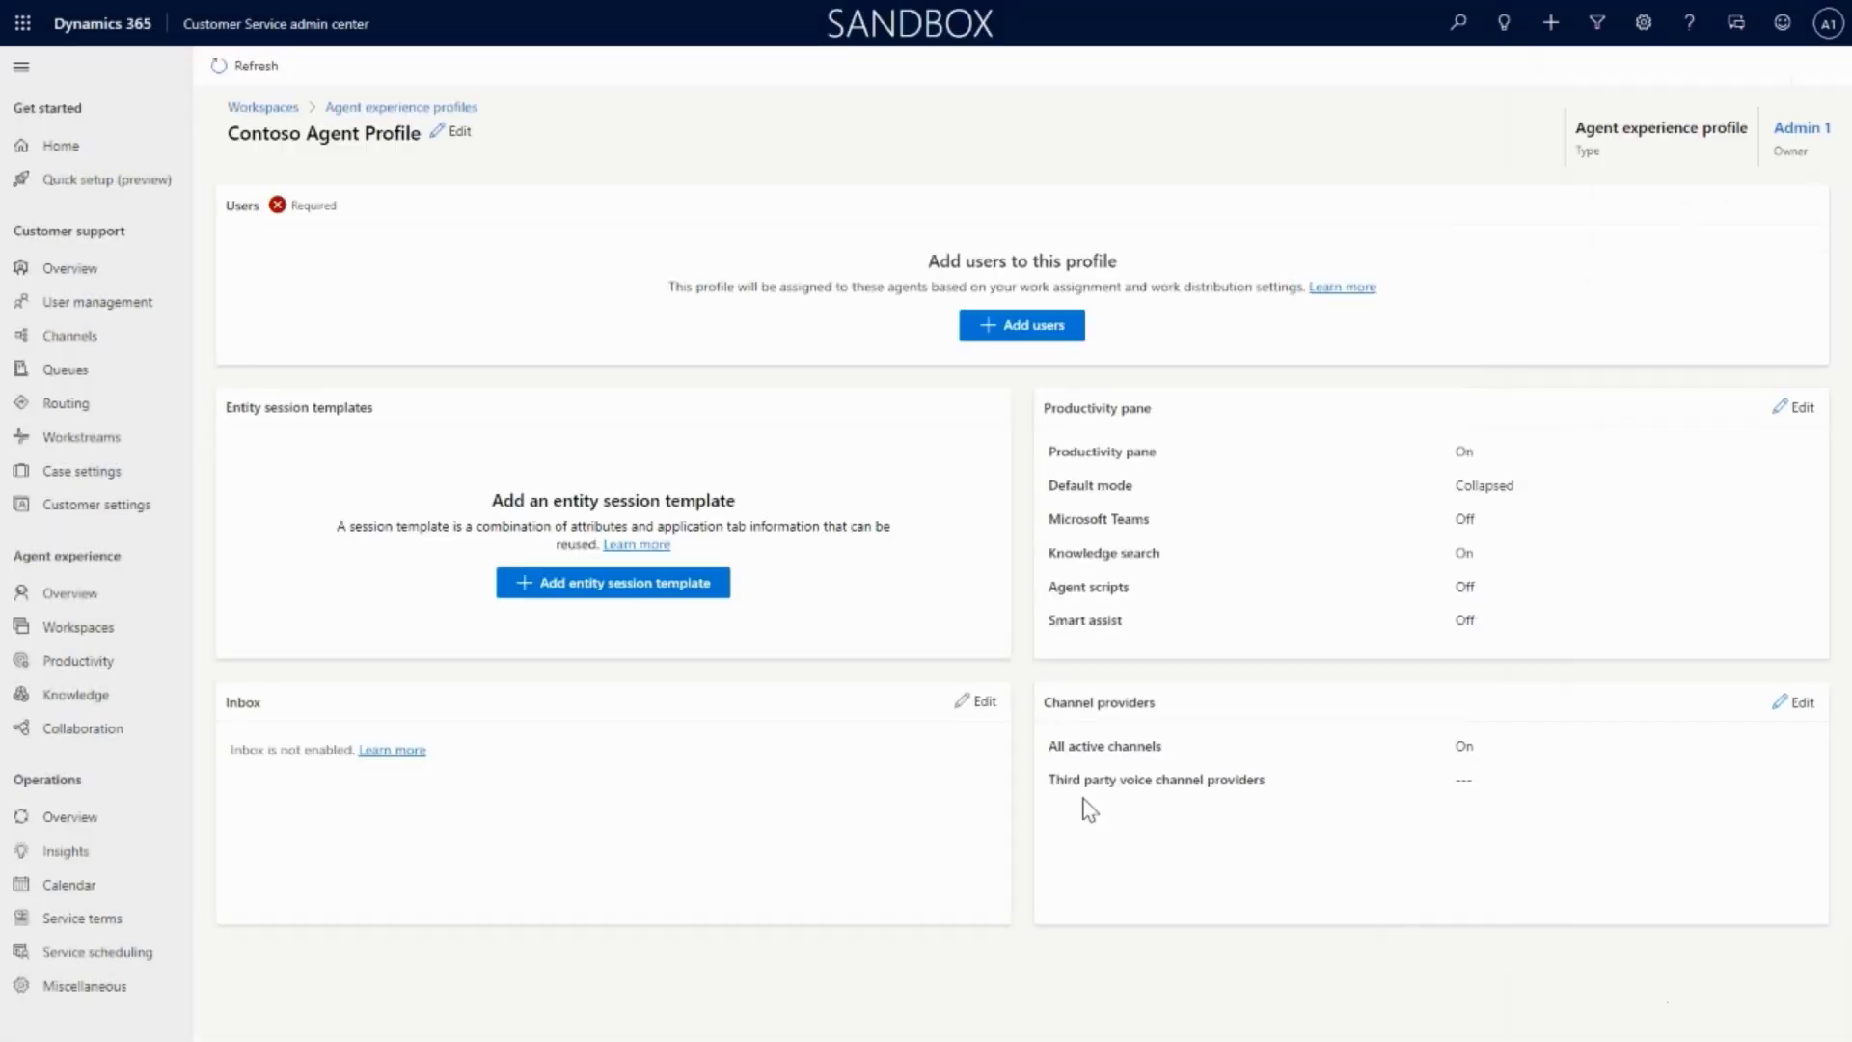
Step: Turn on the profile's inbox and rename the Assigned conversations view to 'My work items'
click(960, 709)
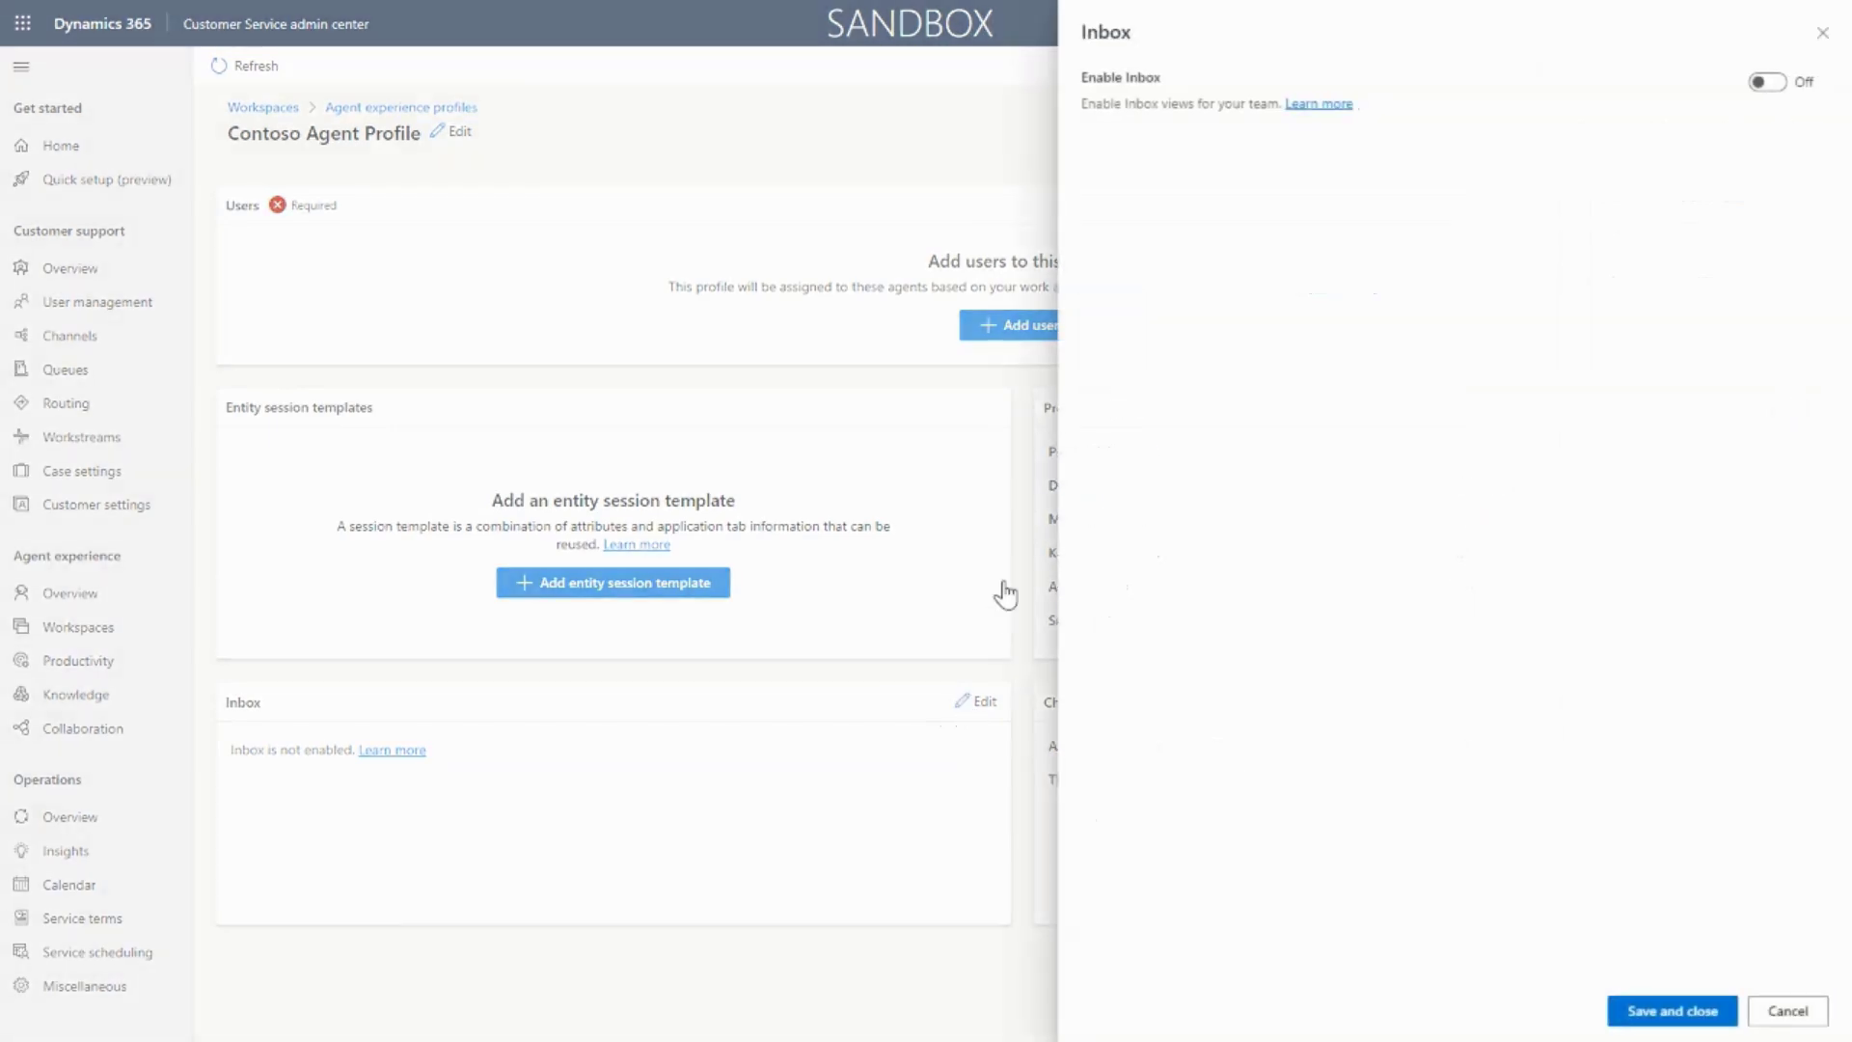
click(1769, 84)
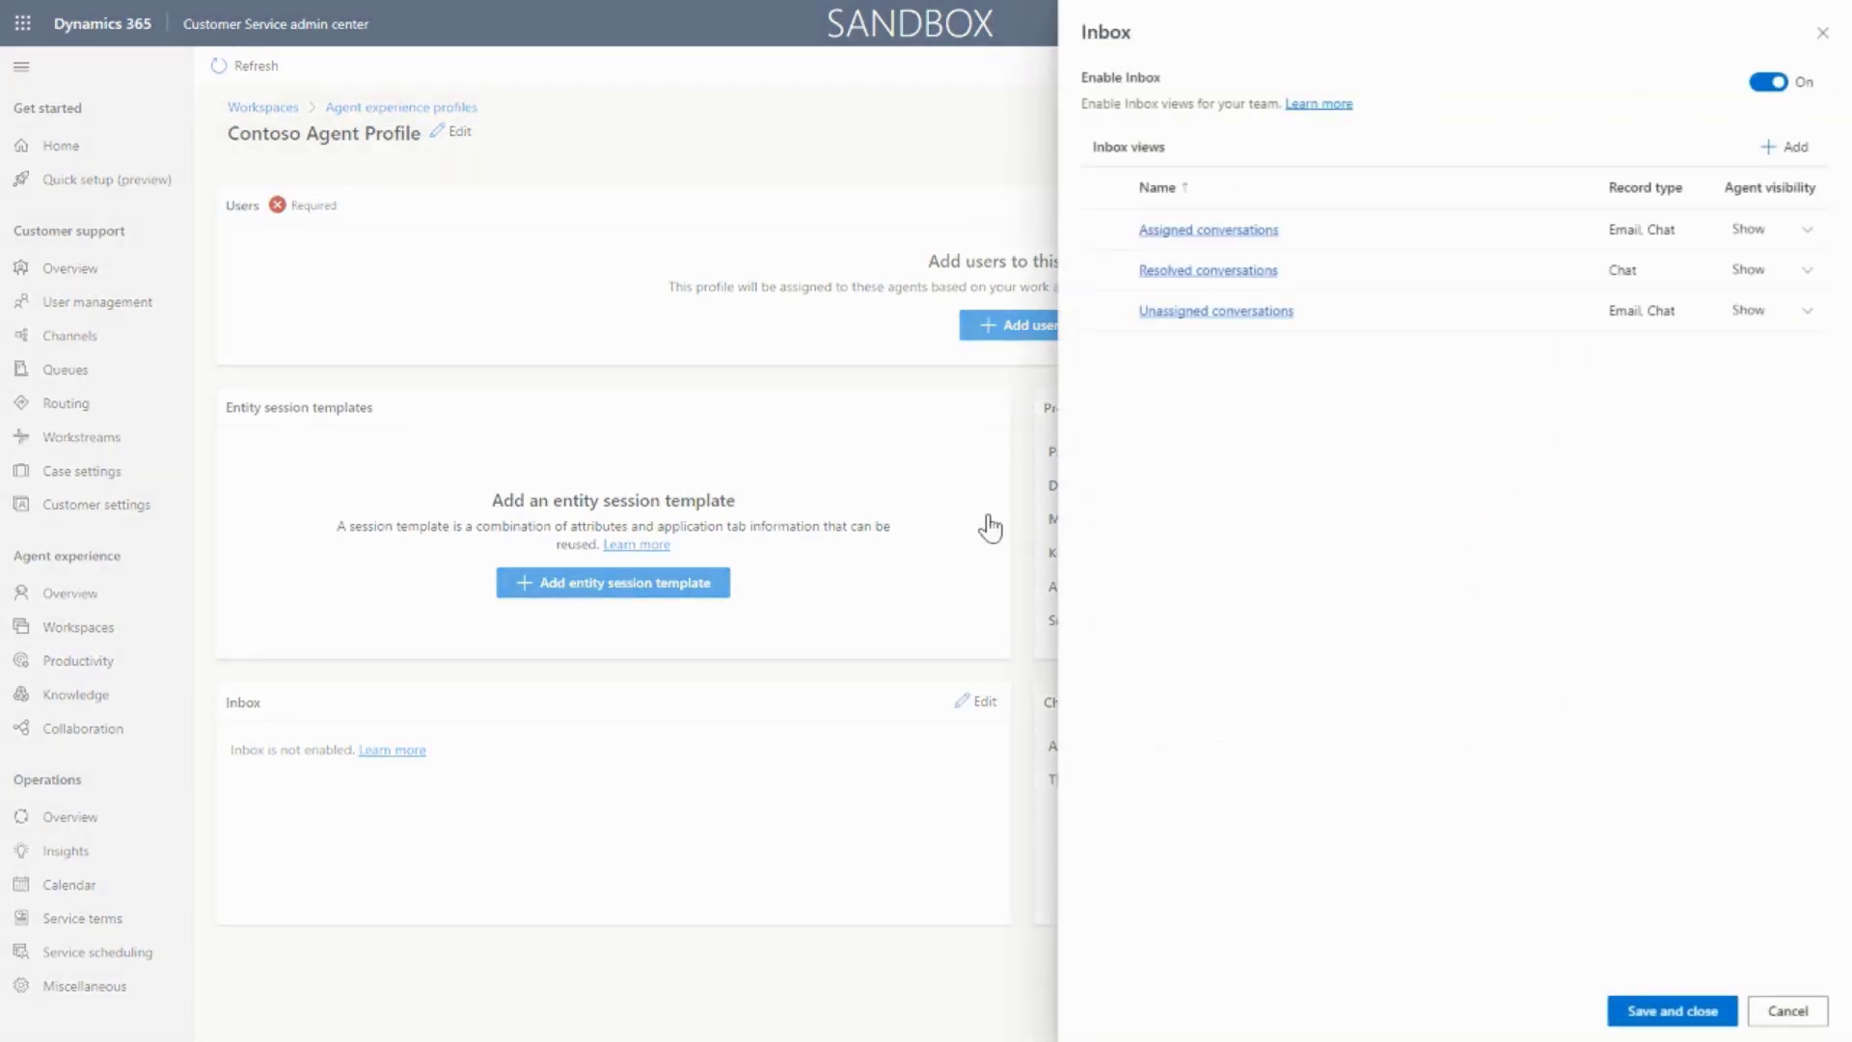
click(1209, 231)
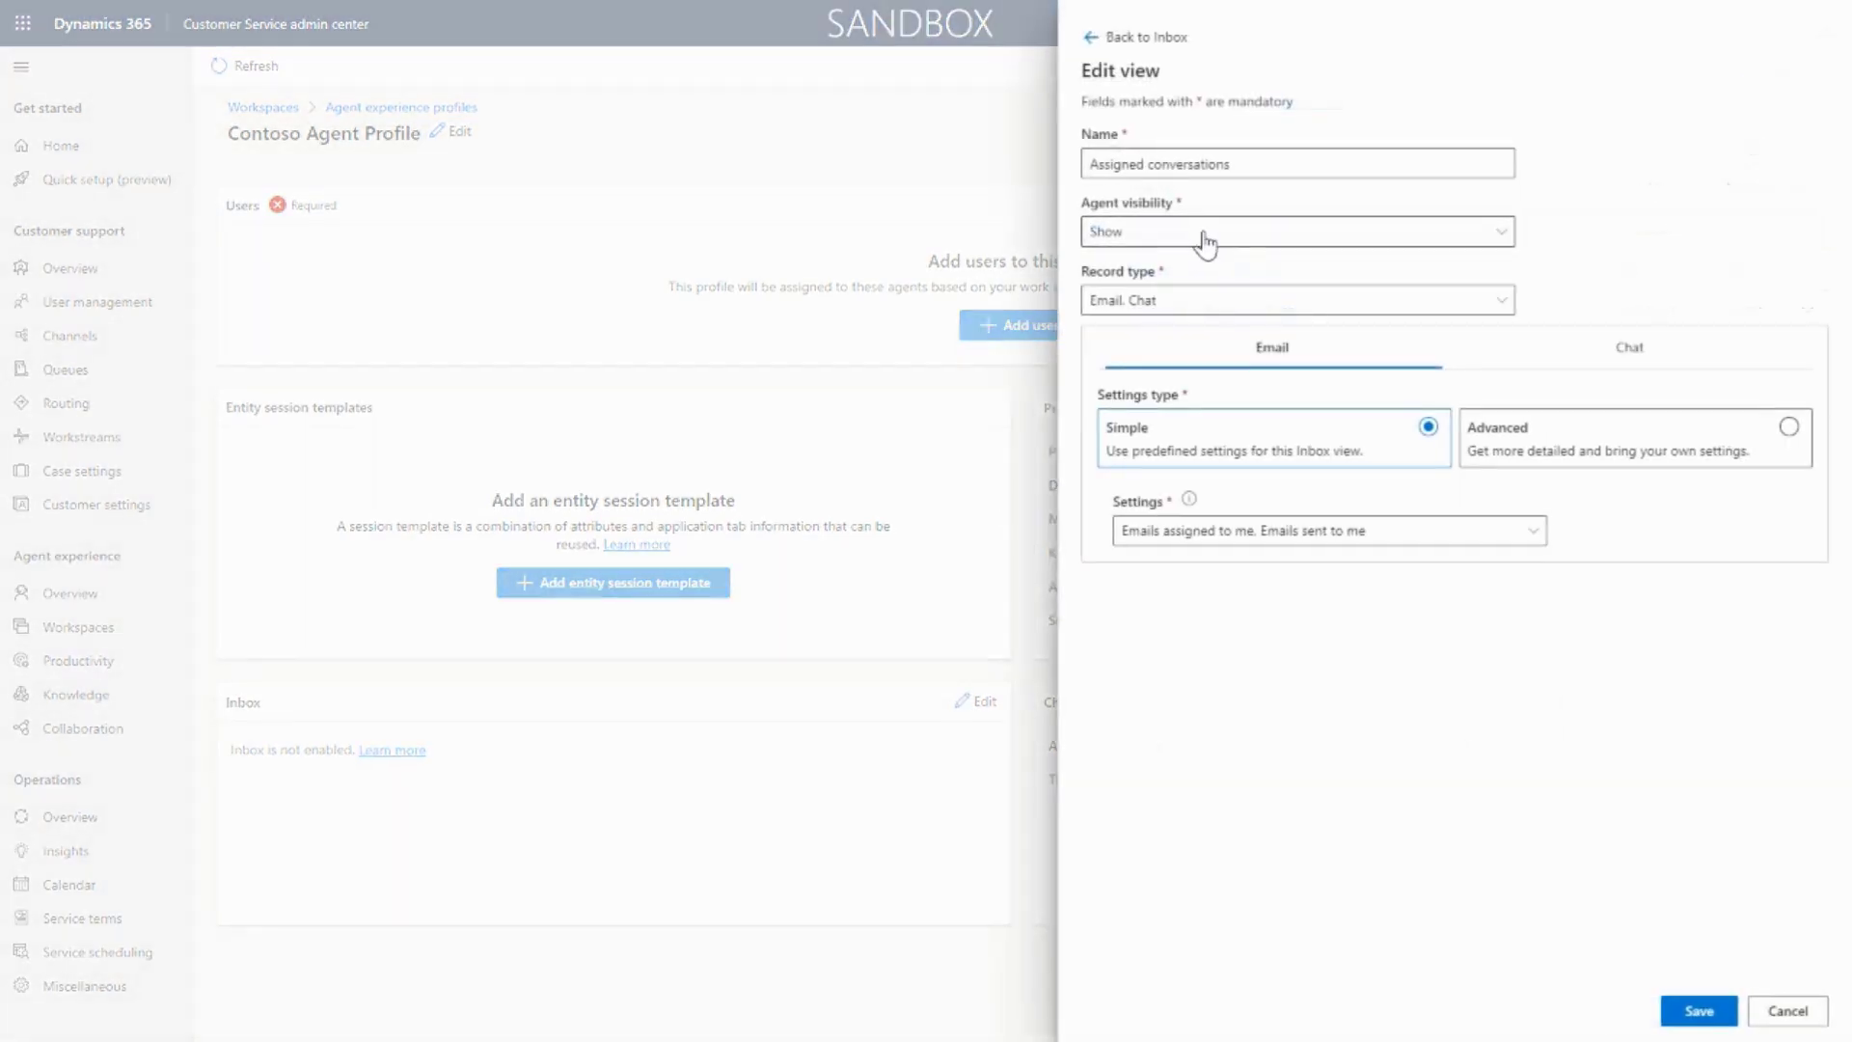
triple_click(1205, 165)
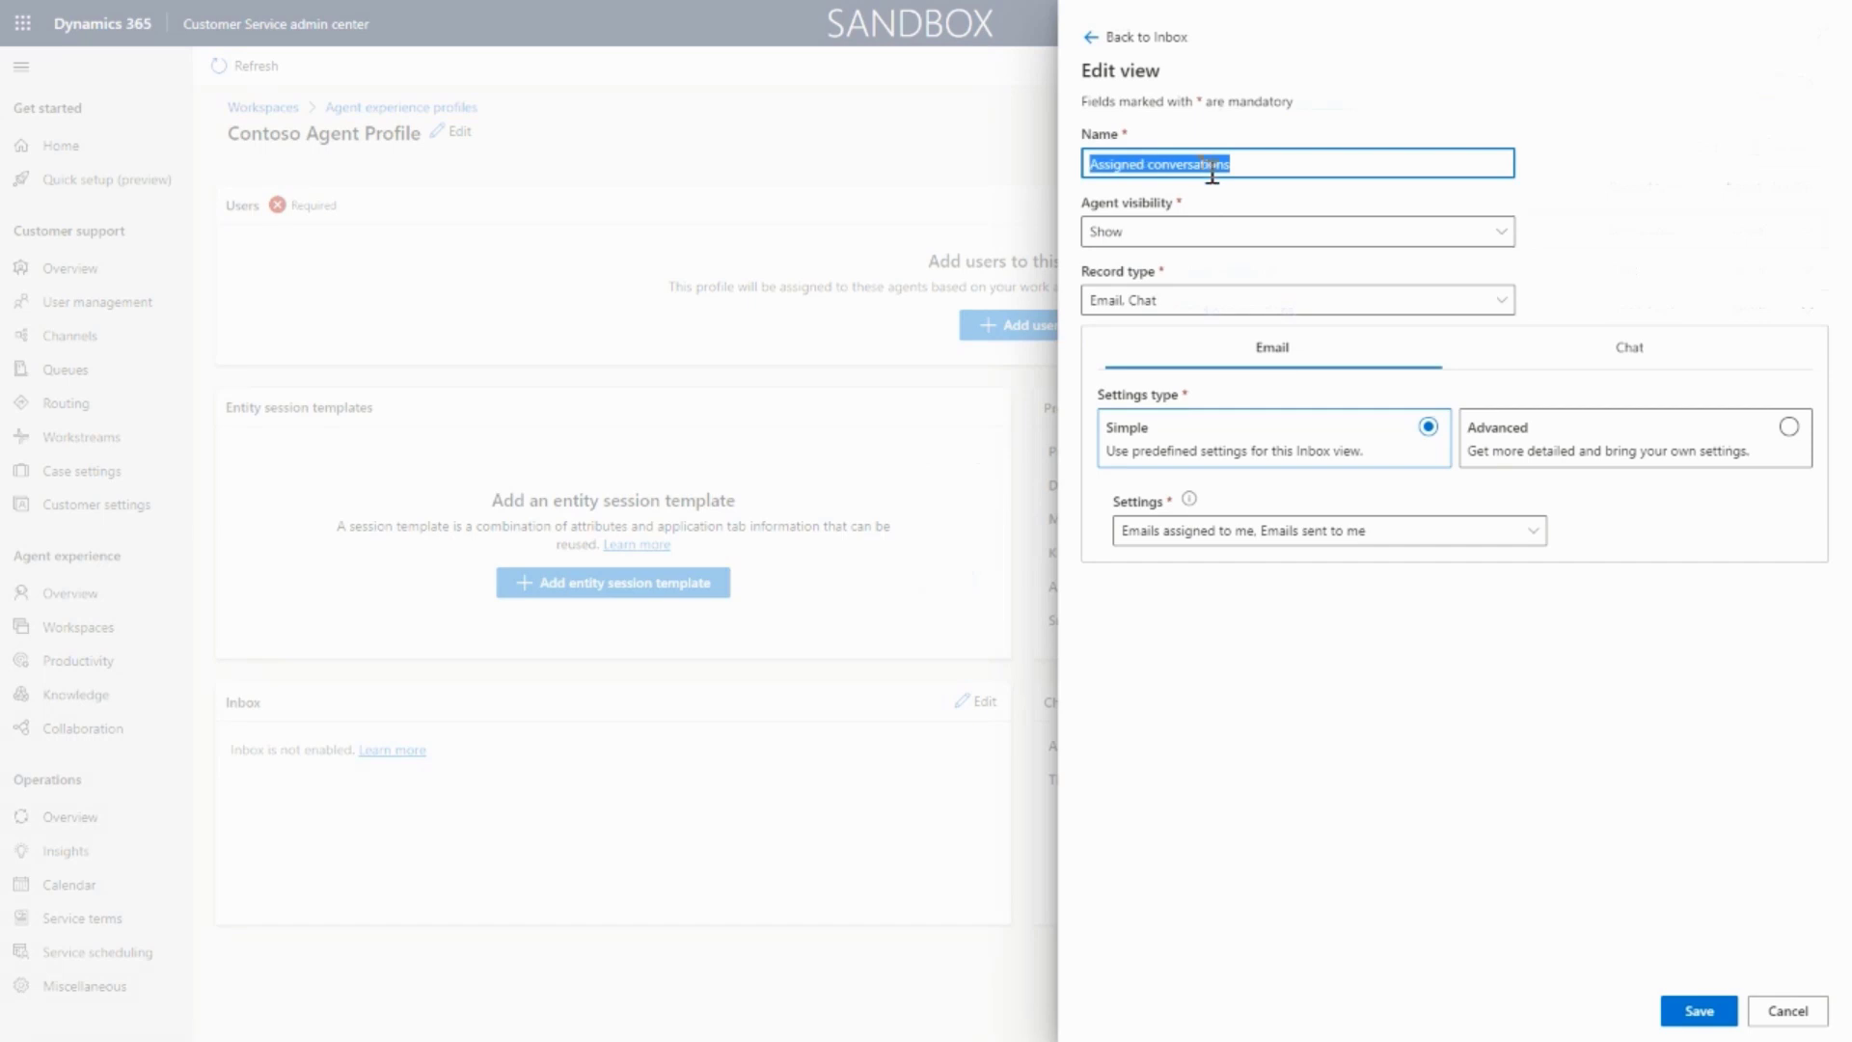
text(My work items)
click(1214, 333)
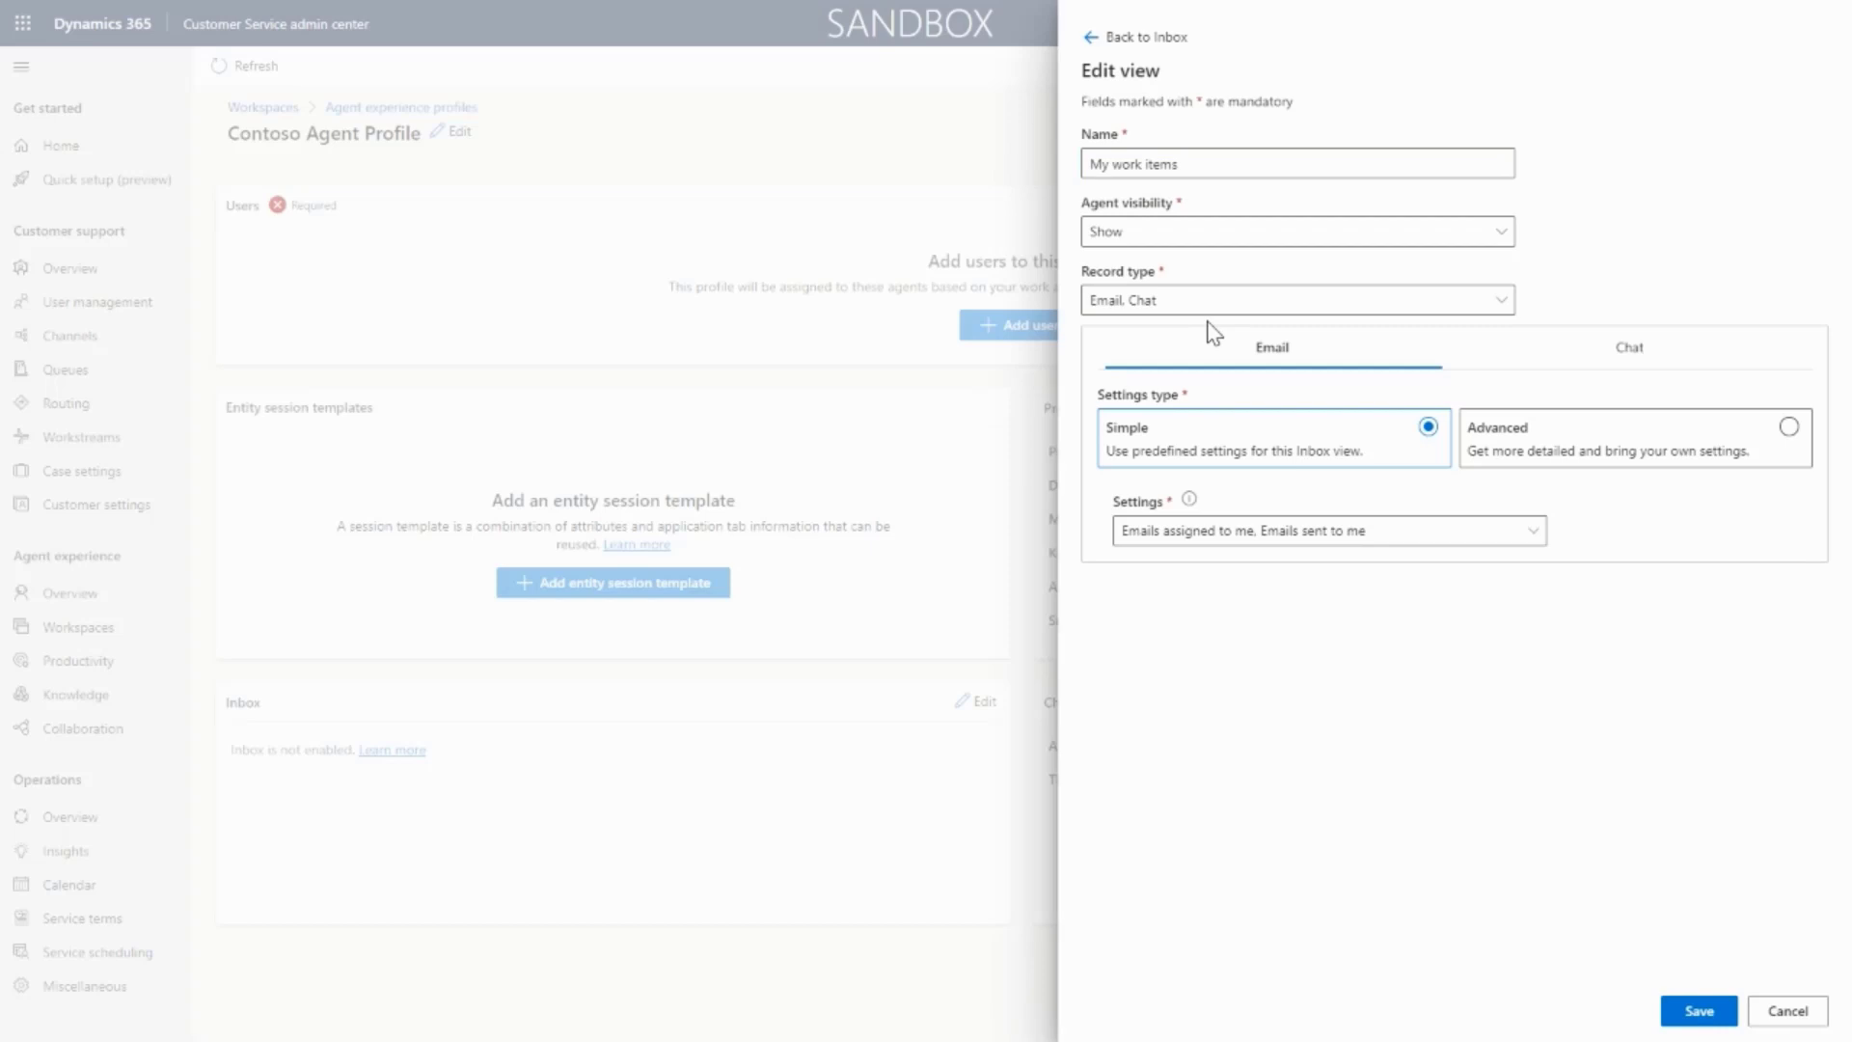
Step: Add Case to the view with condition Custom owner Equals current user, and save
click(1212, 305)
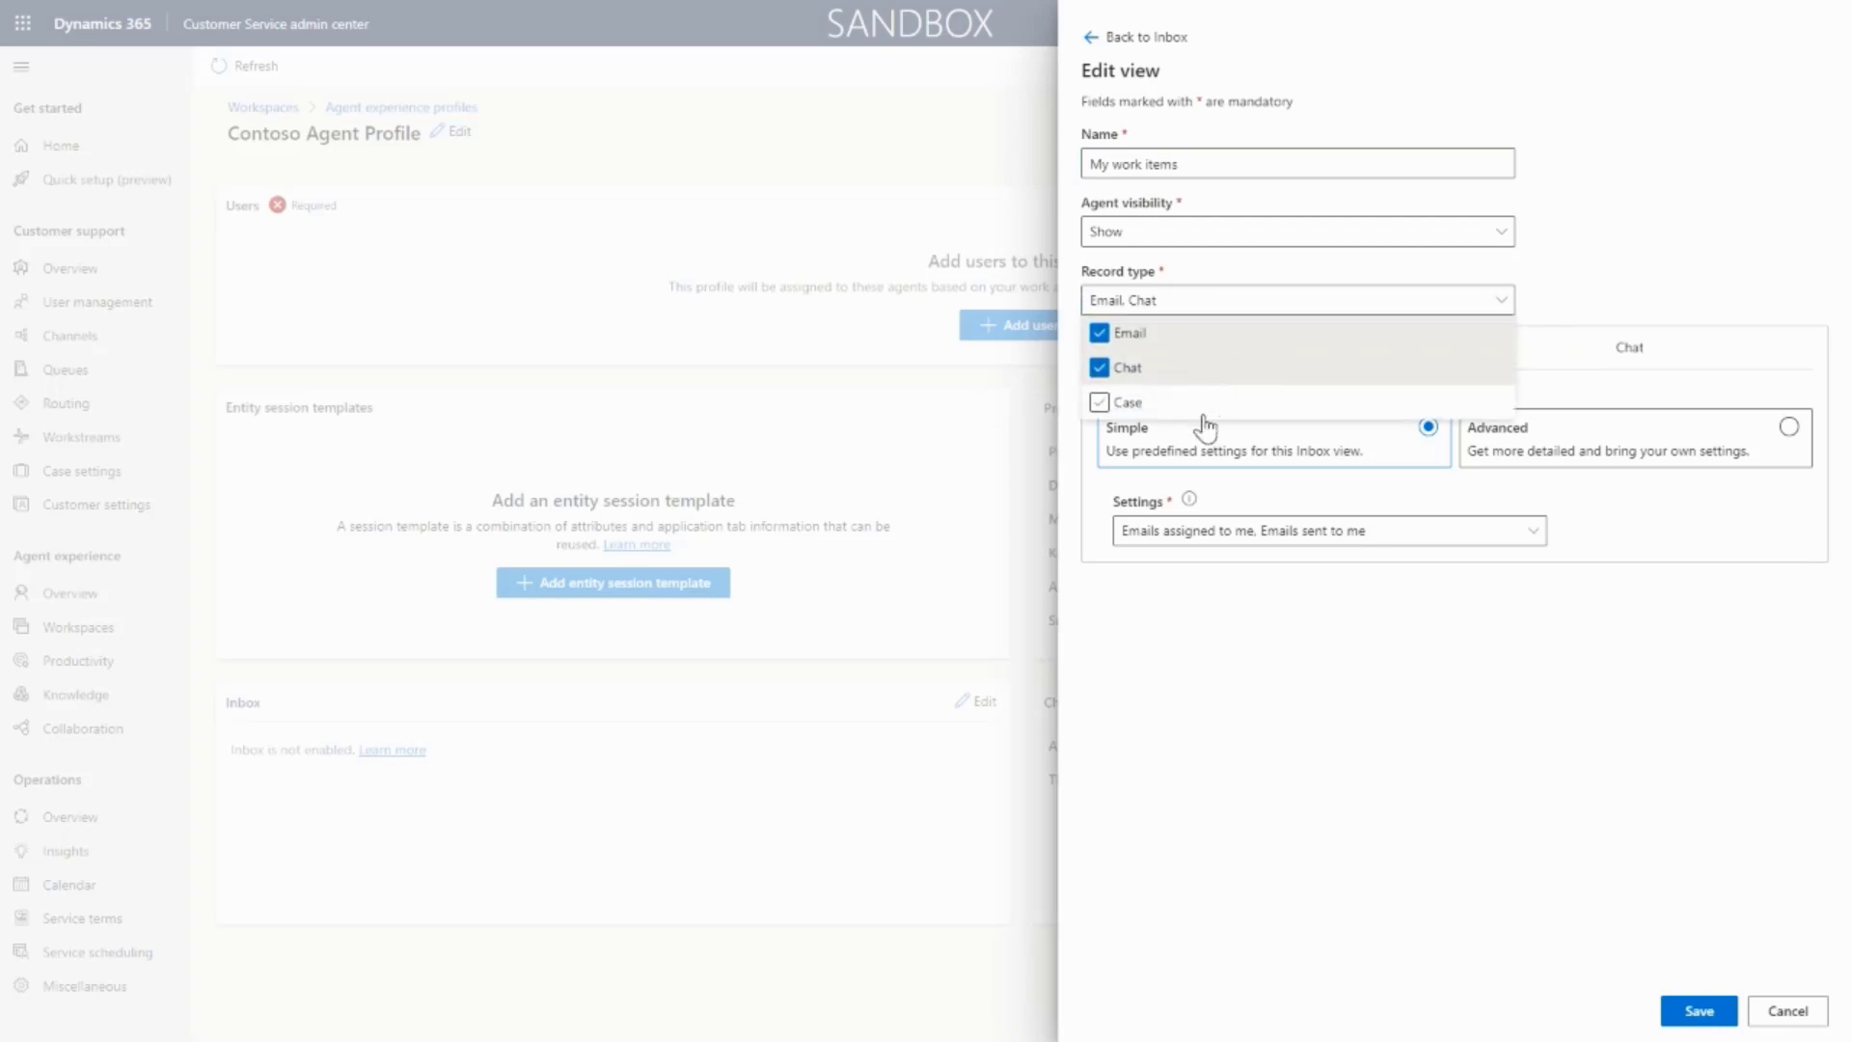
click(1206, 404)
click(1625, 306)
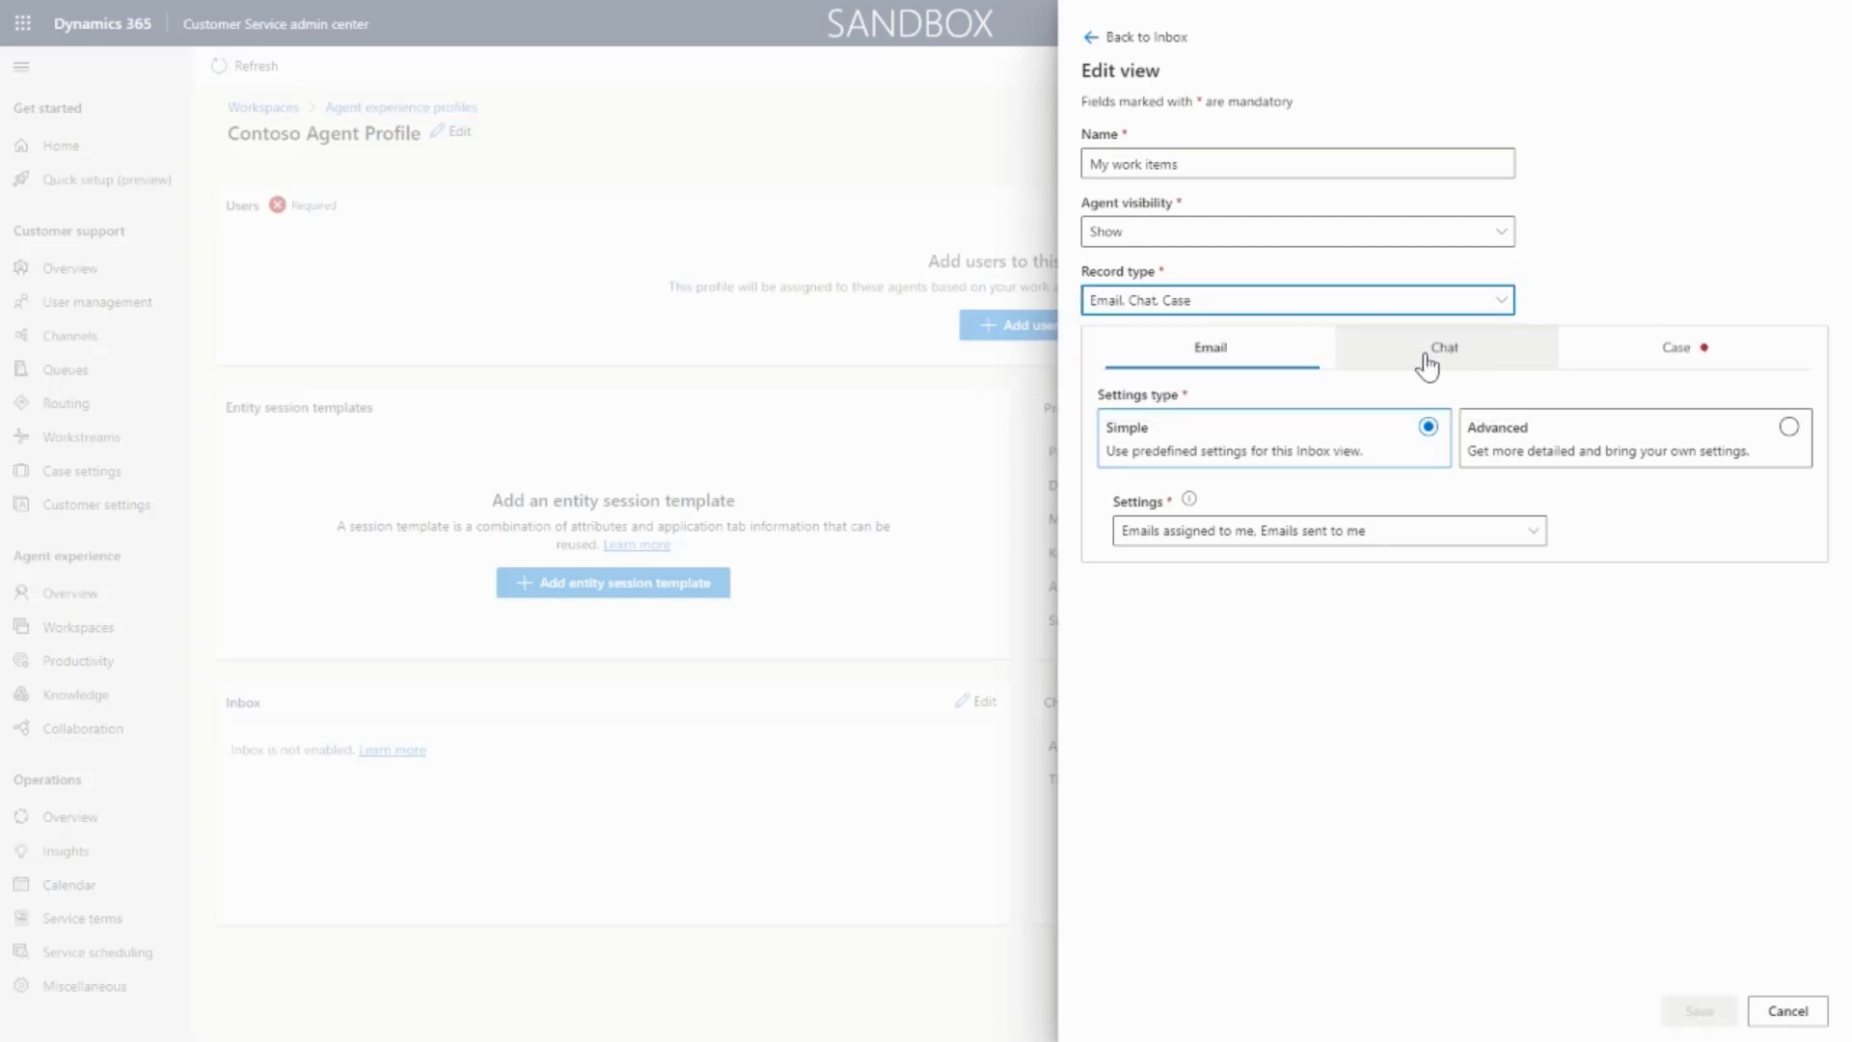
click(1677, 348)
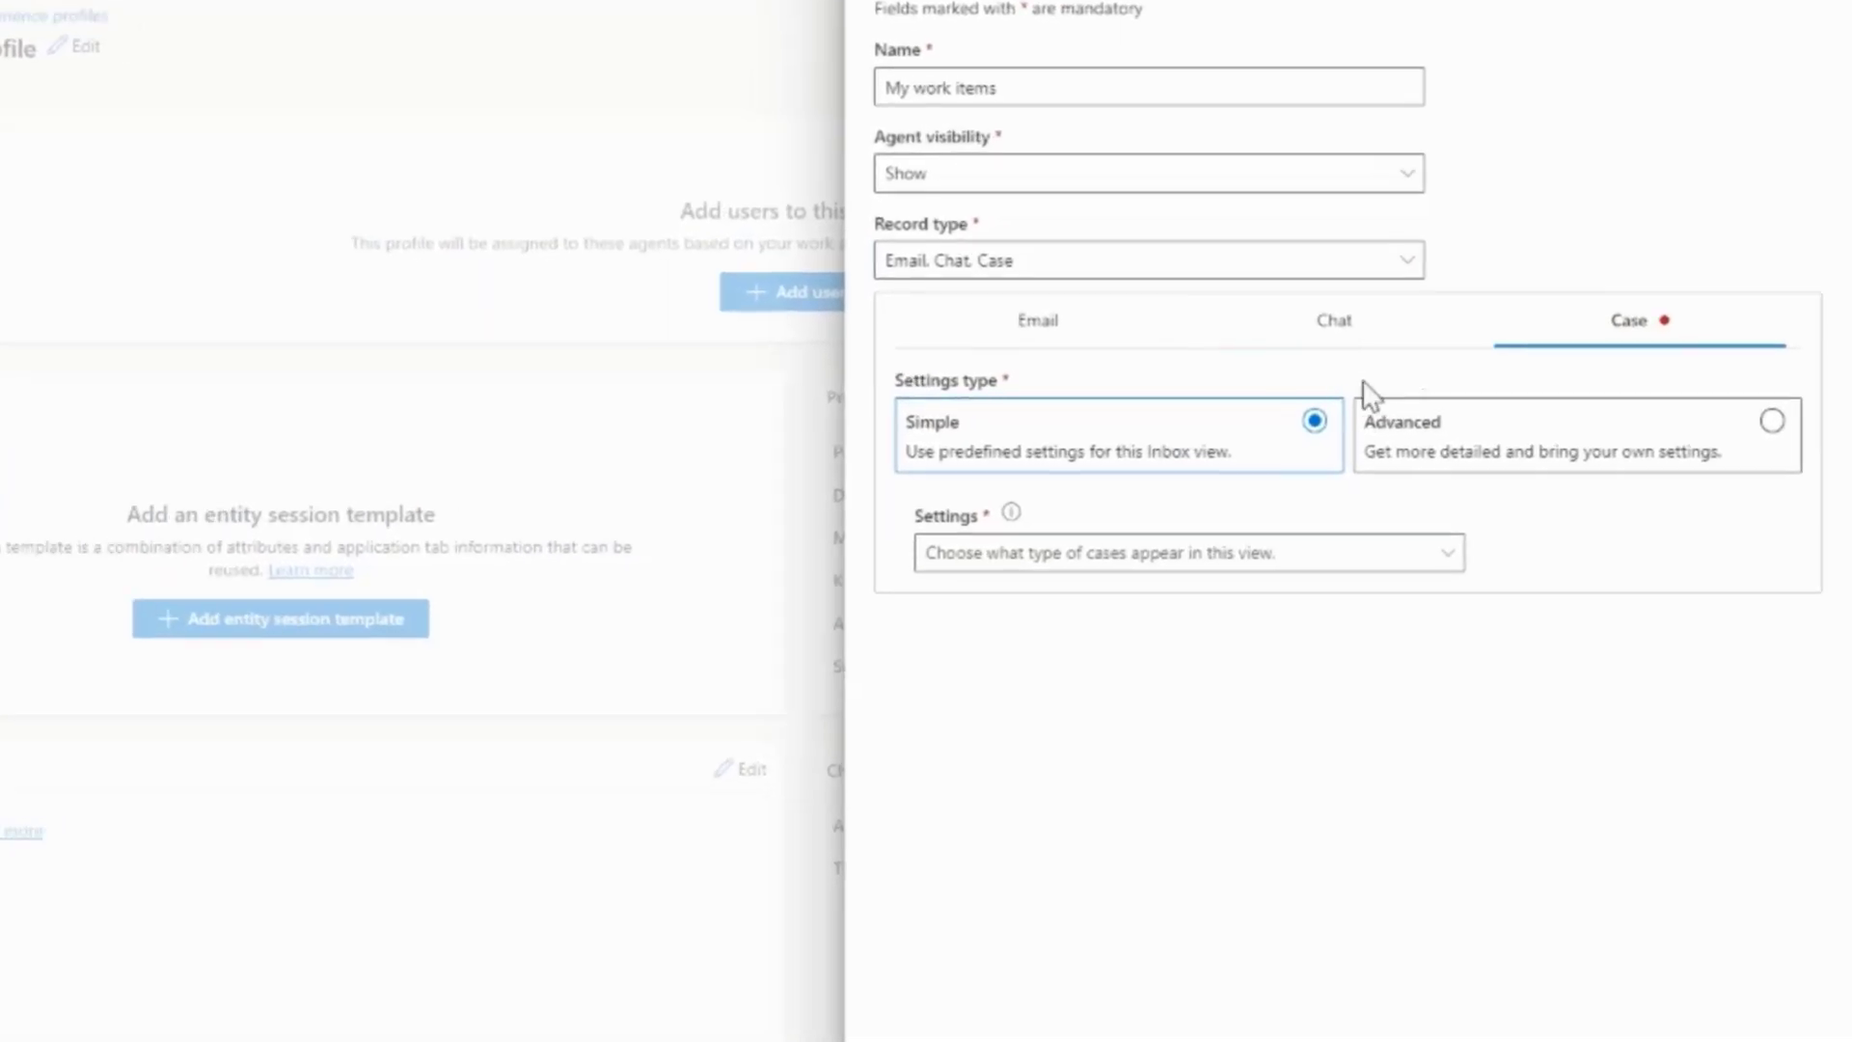
click(1498, 439)
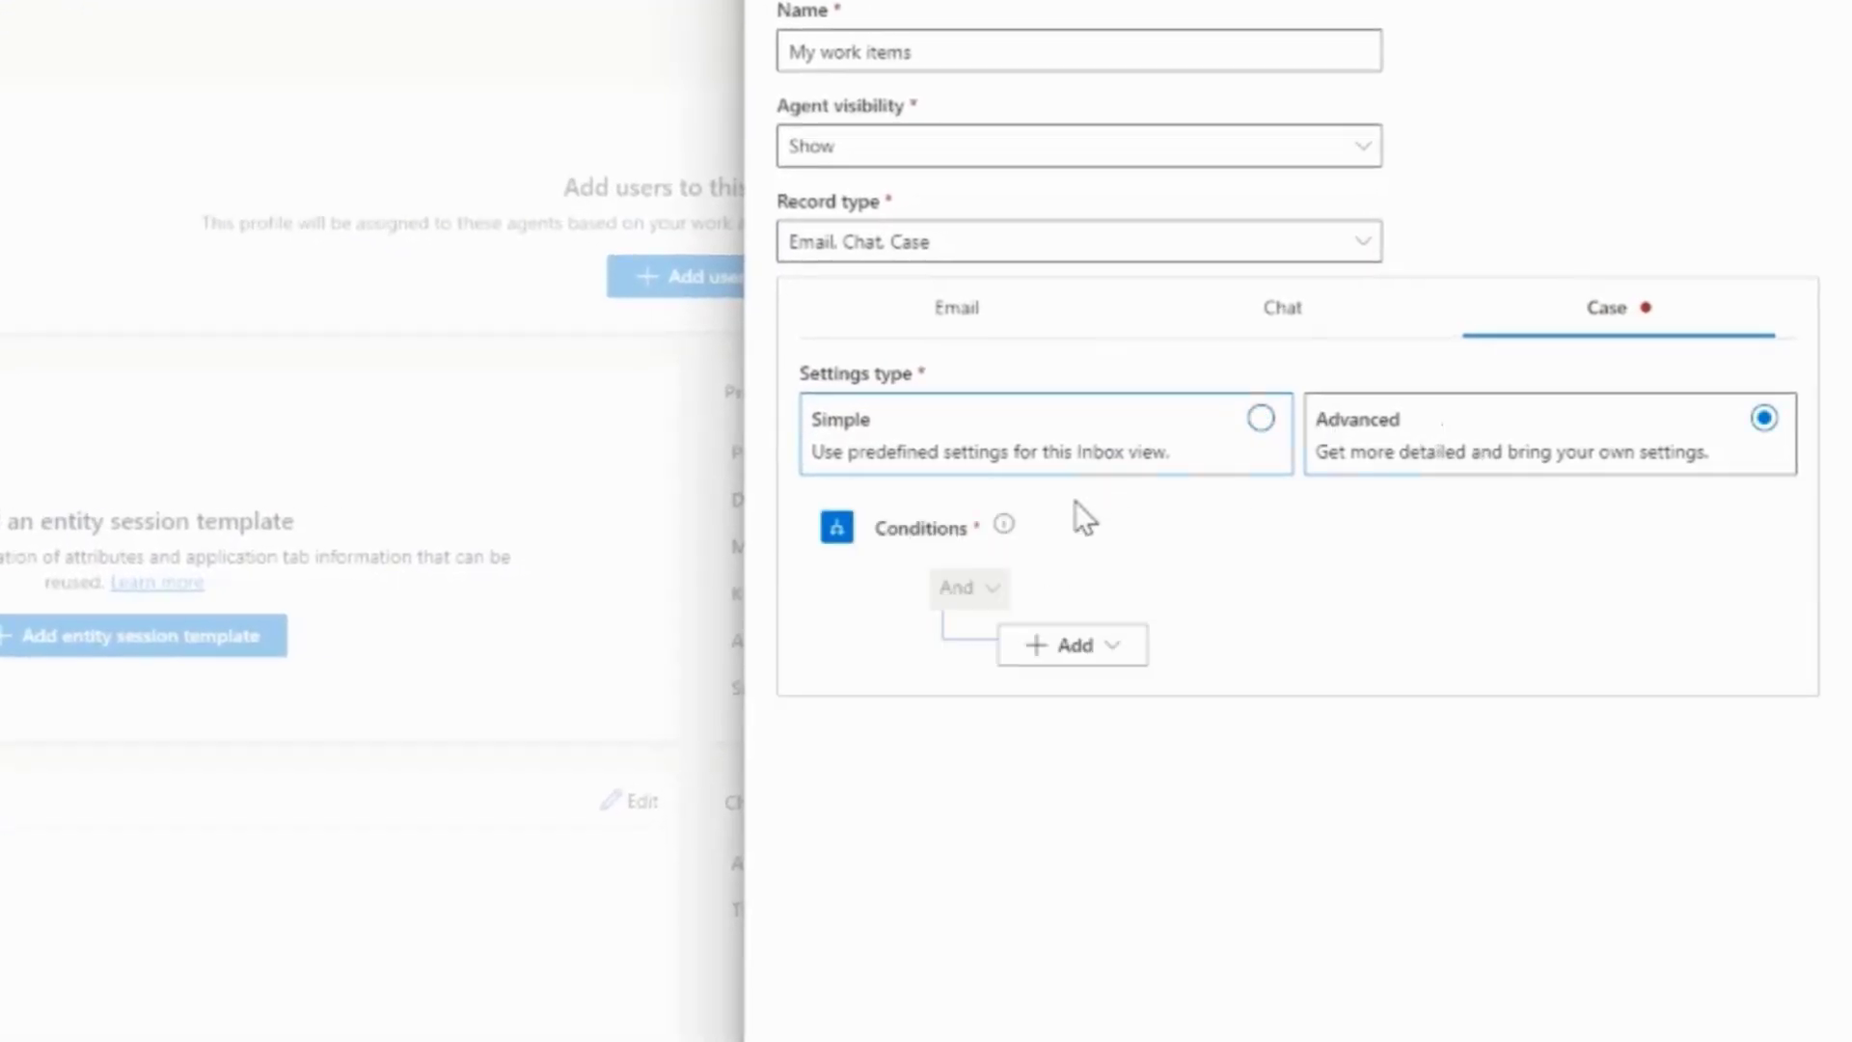
click(1065, 644)
click(1079, 702)
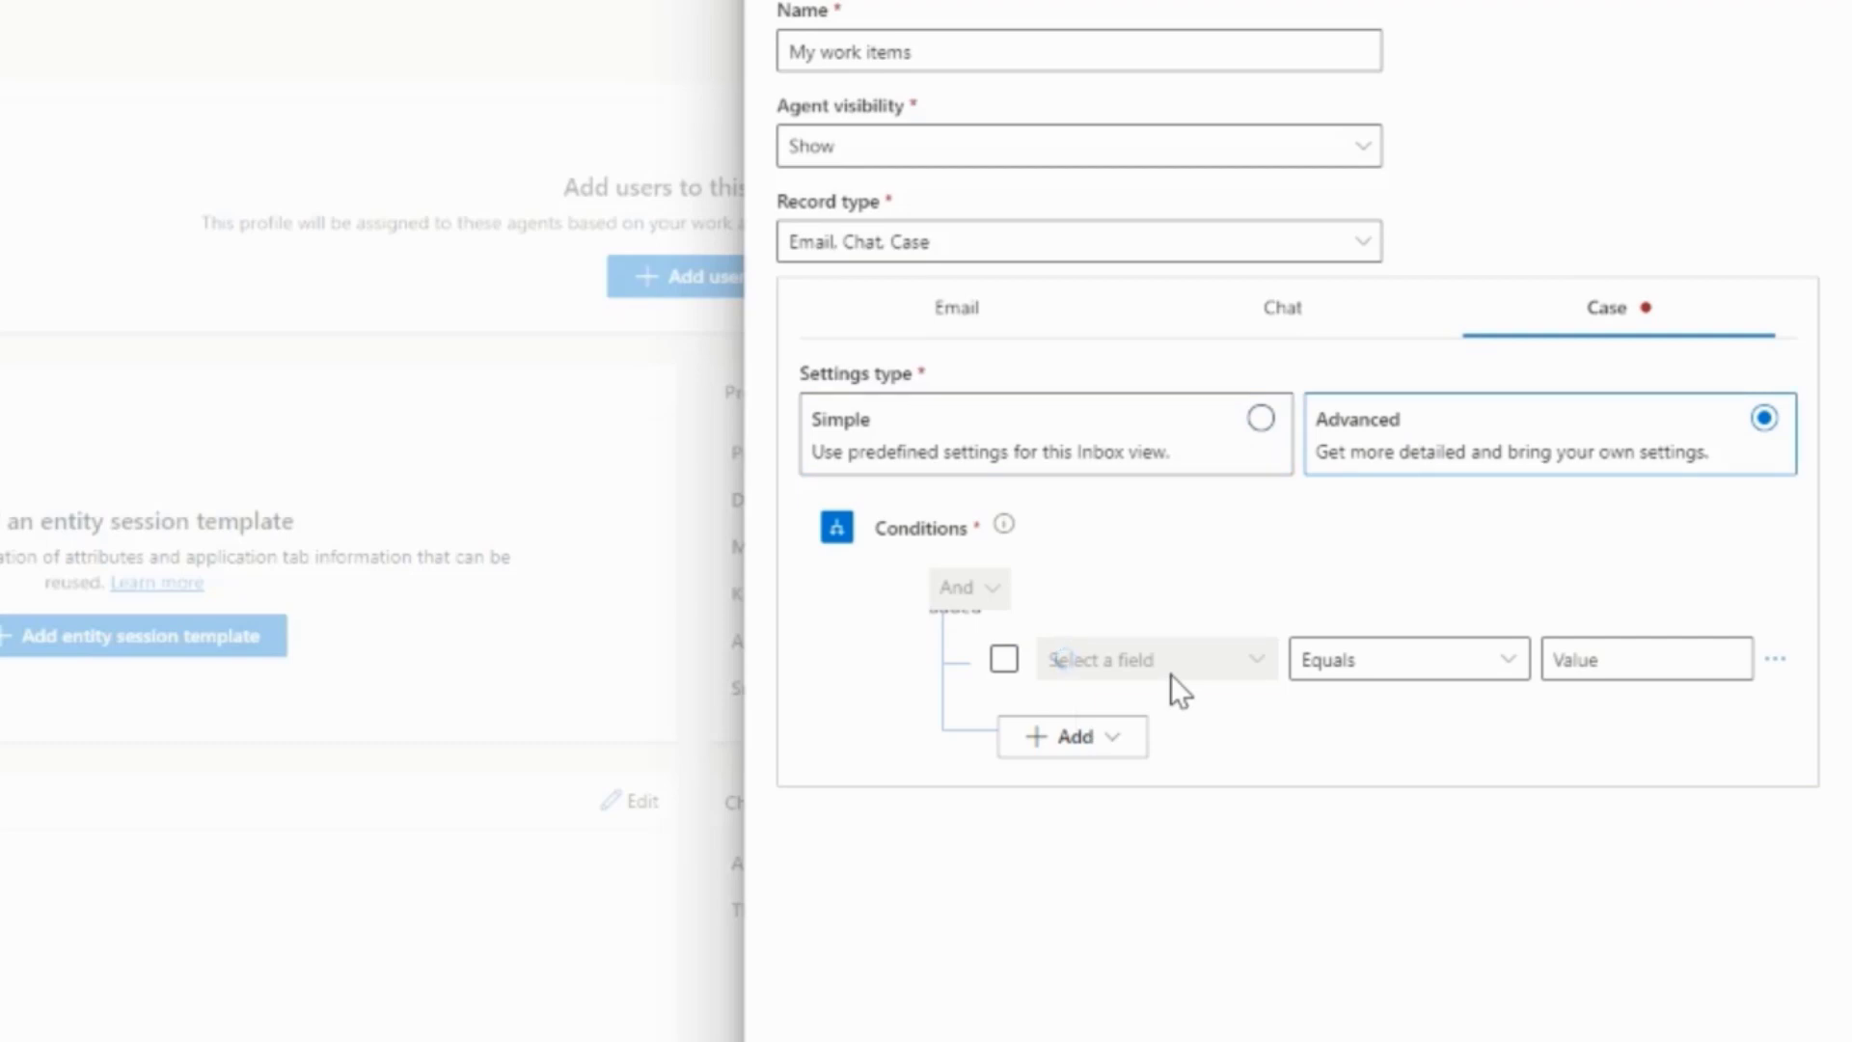
click(1260, 675)
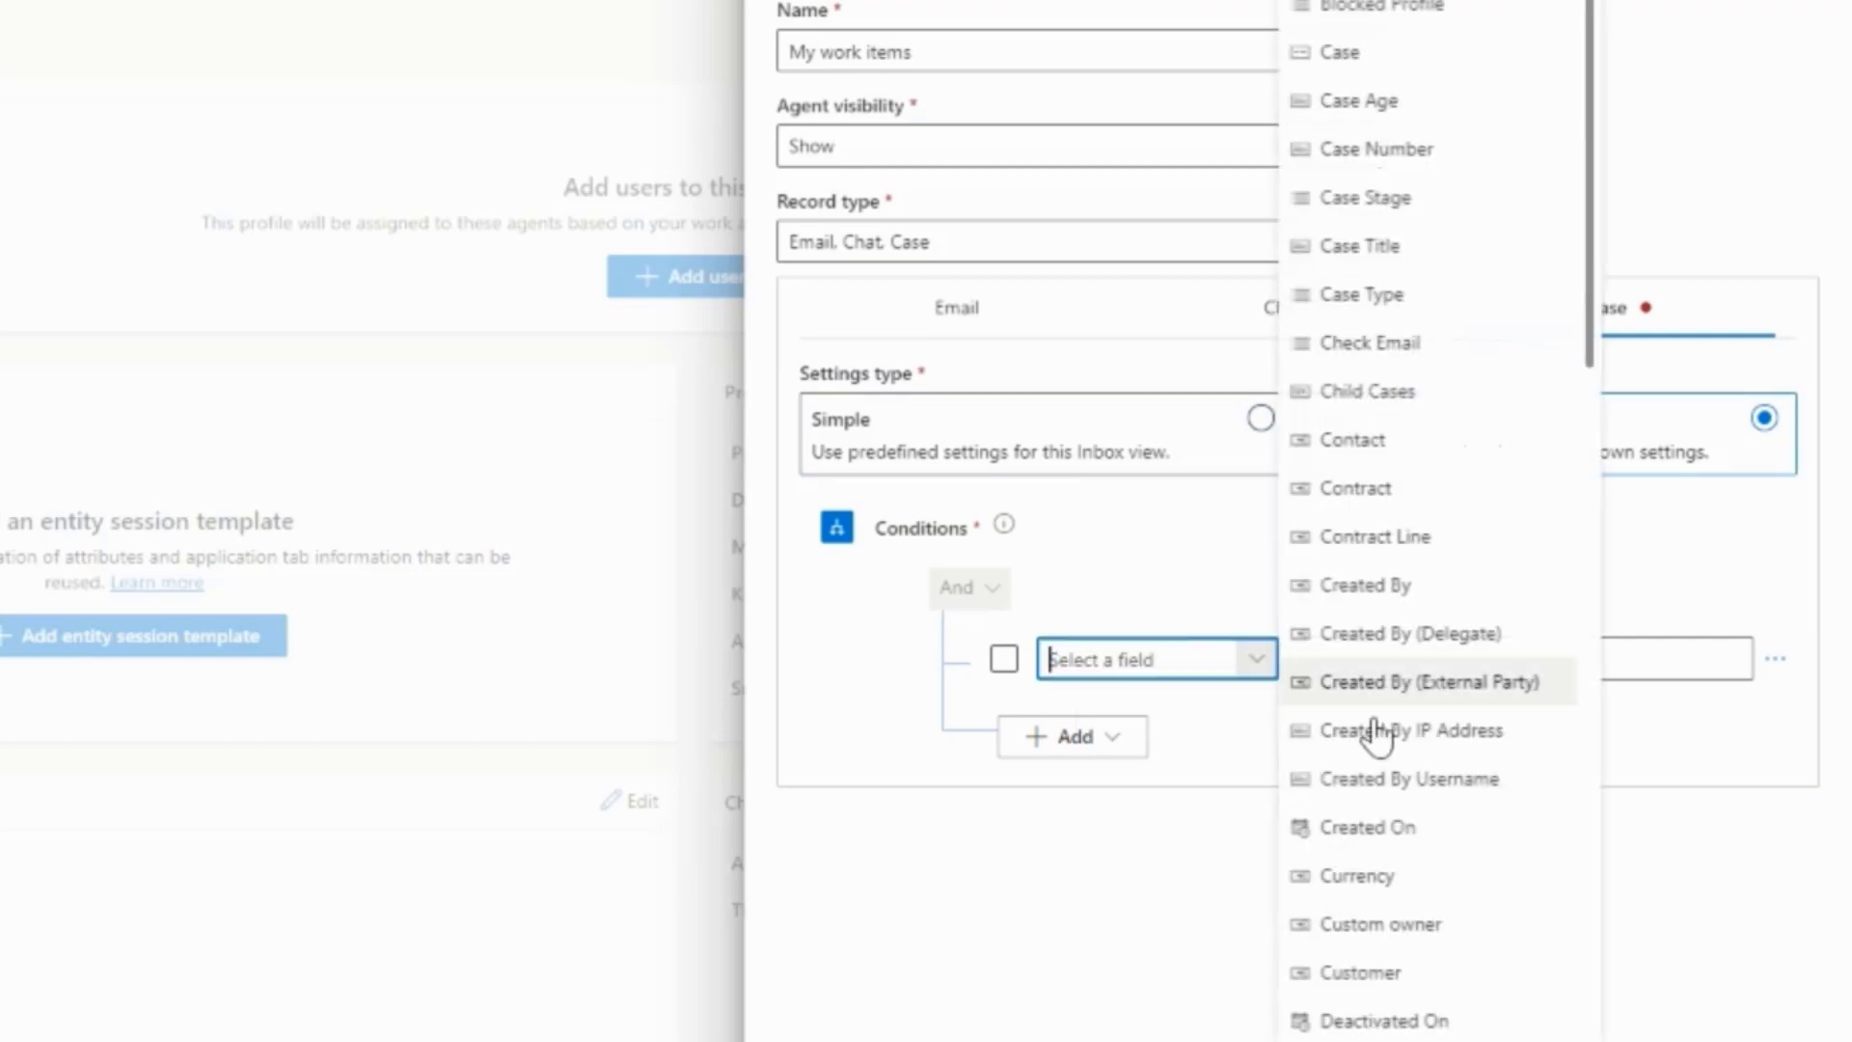
click(1432, 919)
click(1476, 659)
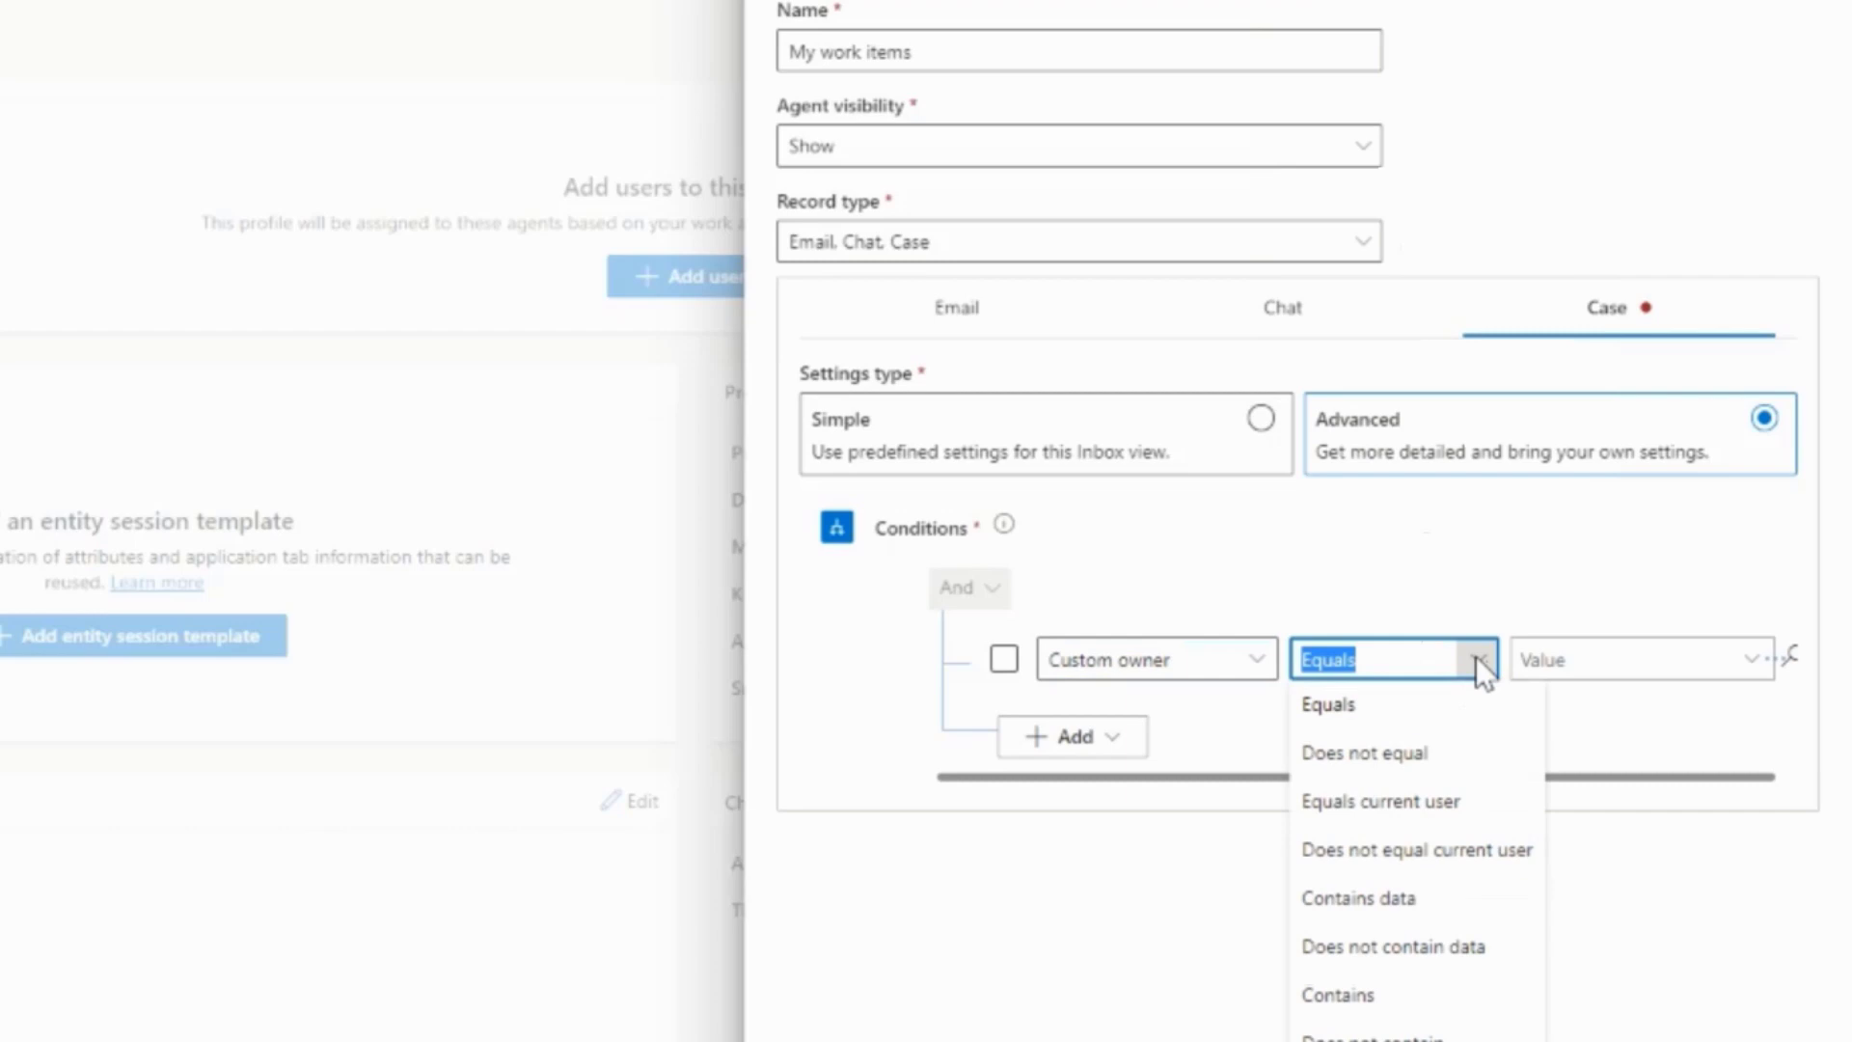
click(1466, 801)
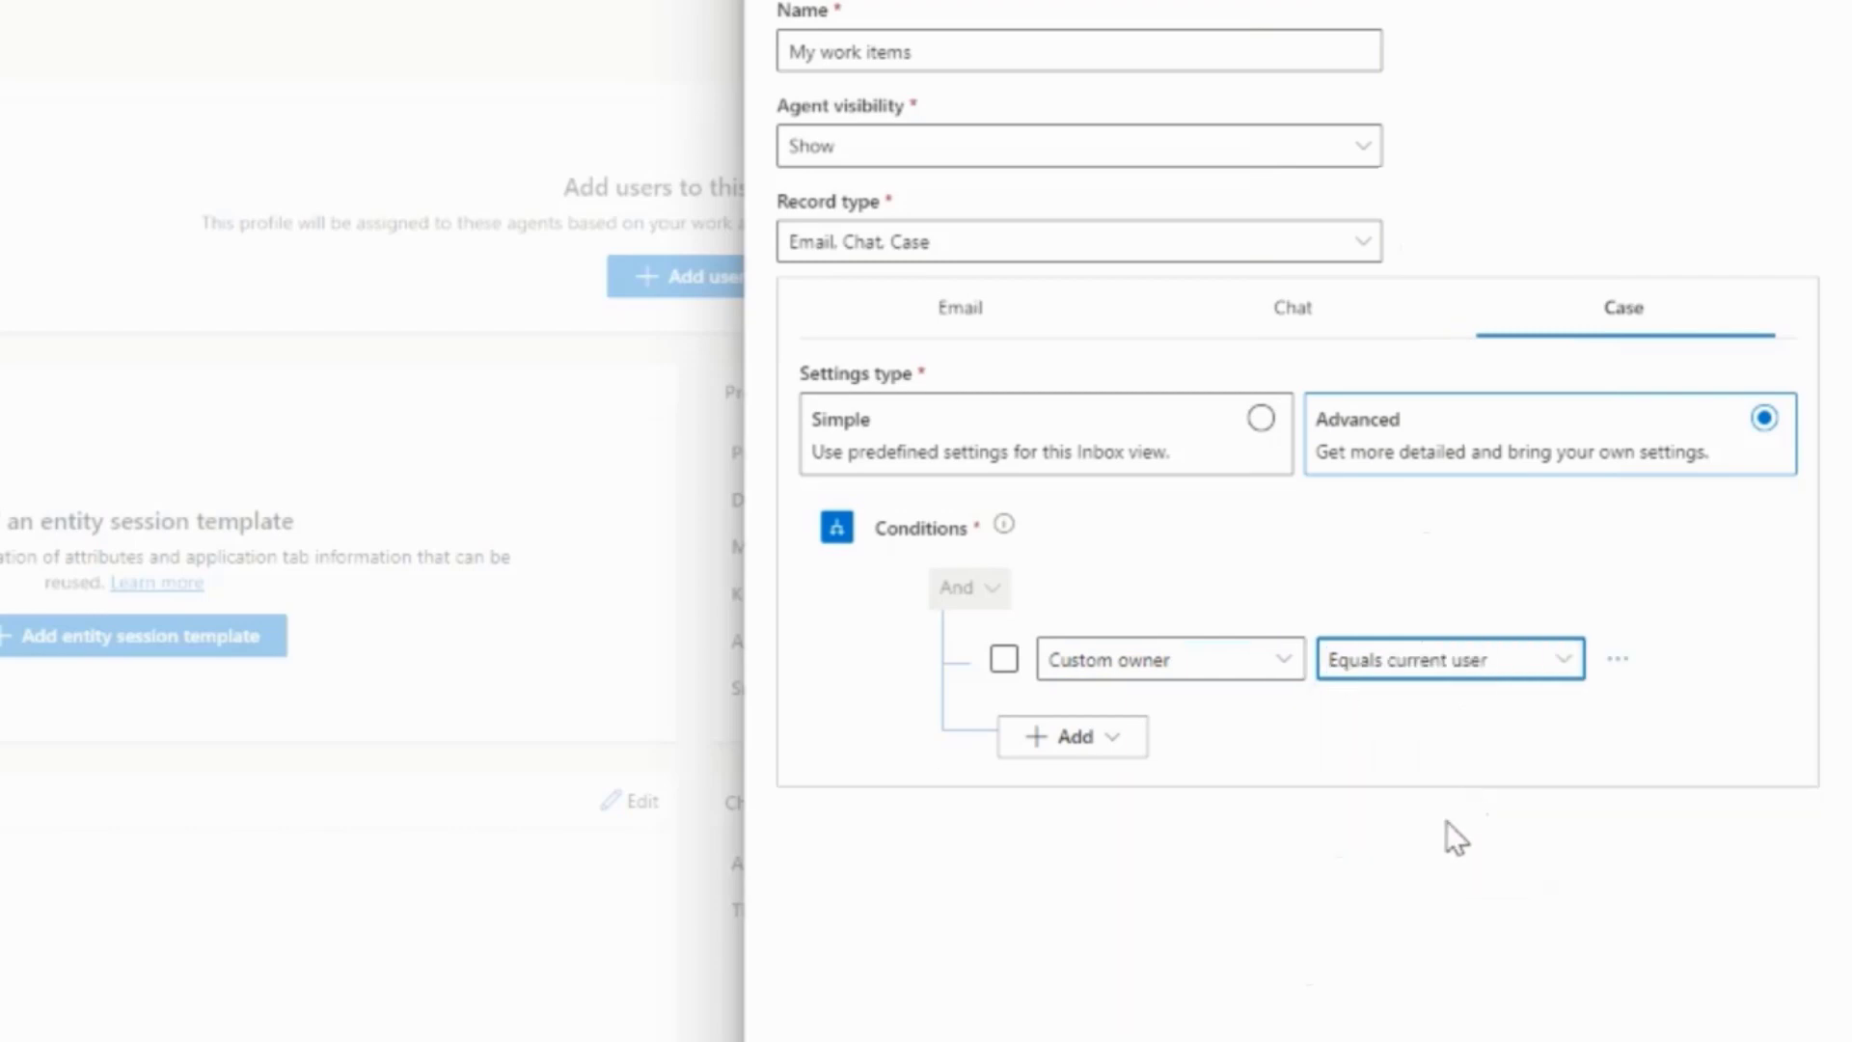
click(1695, 1009)
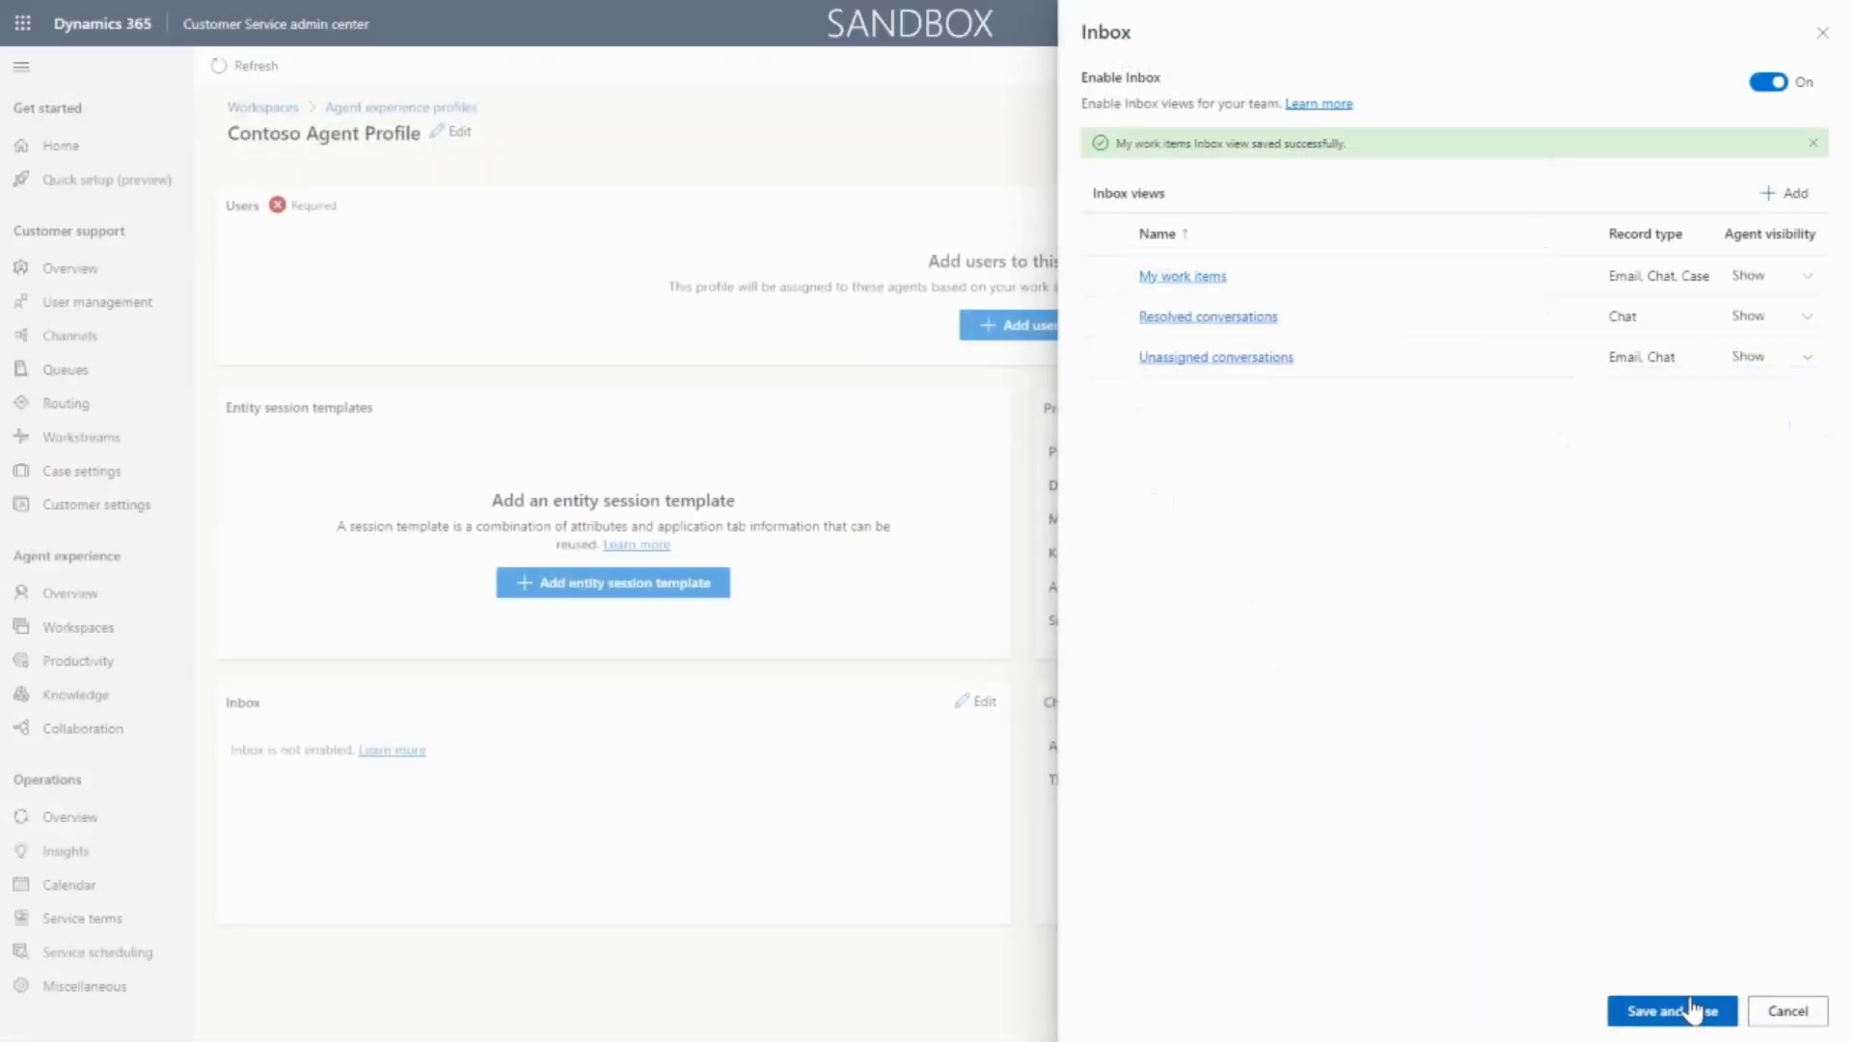
Step: Save the inbox settings, then search for the agent by name and add them to the profile
click(1690, 1010)
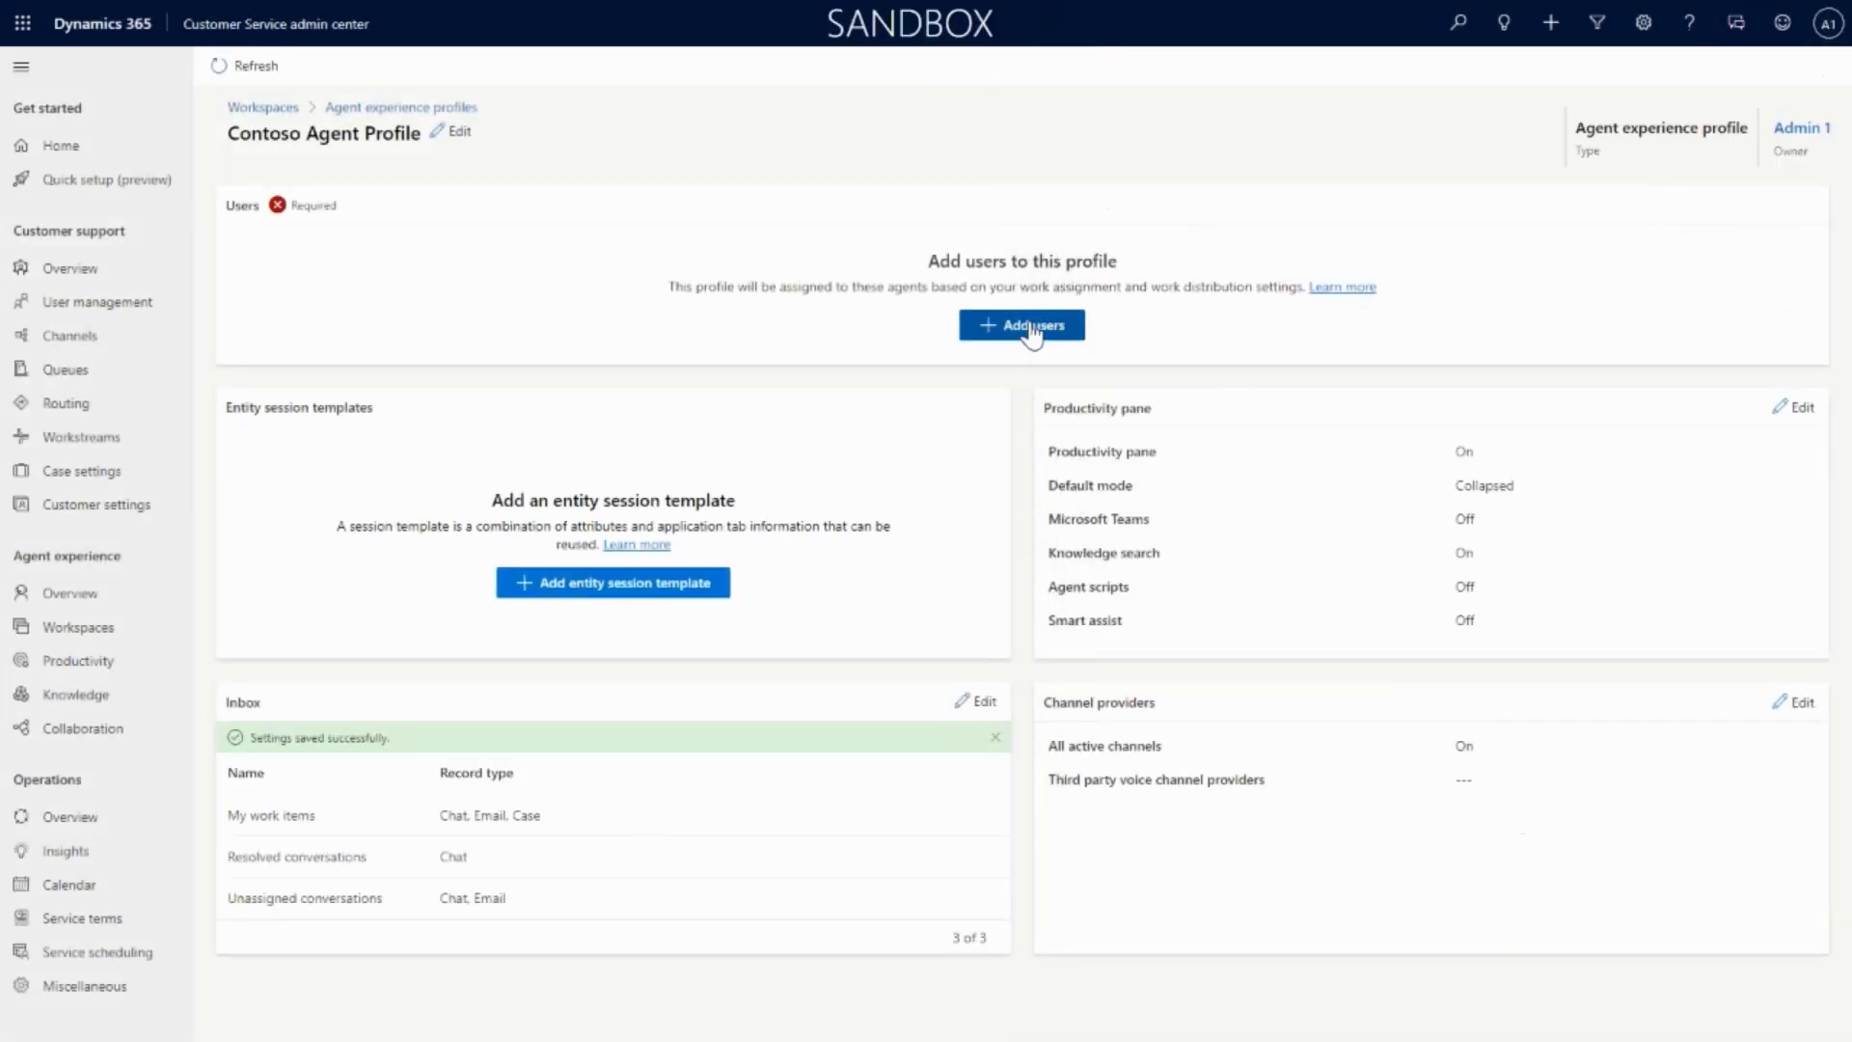
click(1031, 326)
click(1753, 106)
text(Enrico)
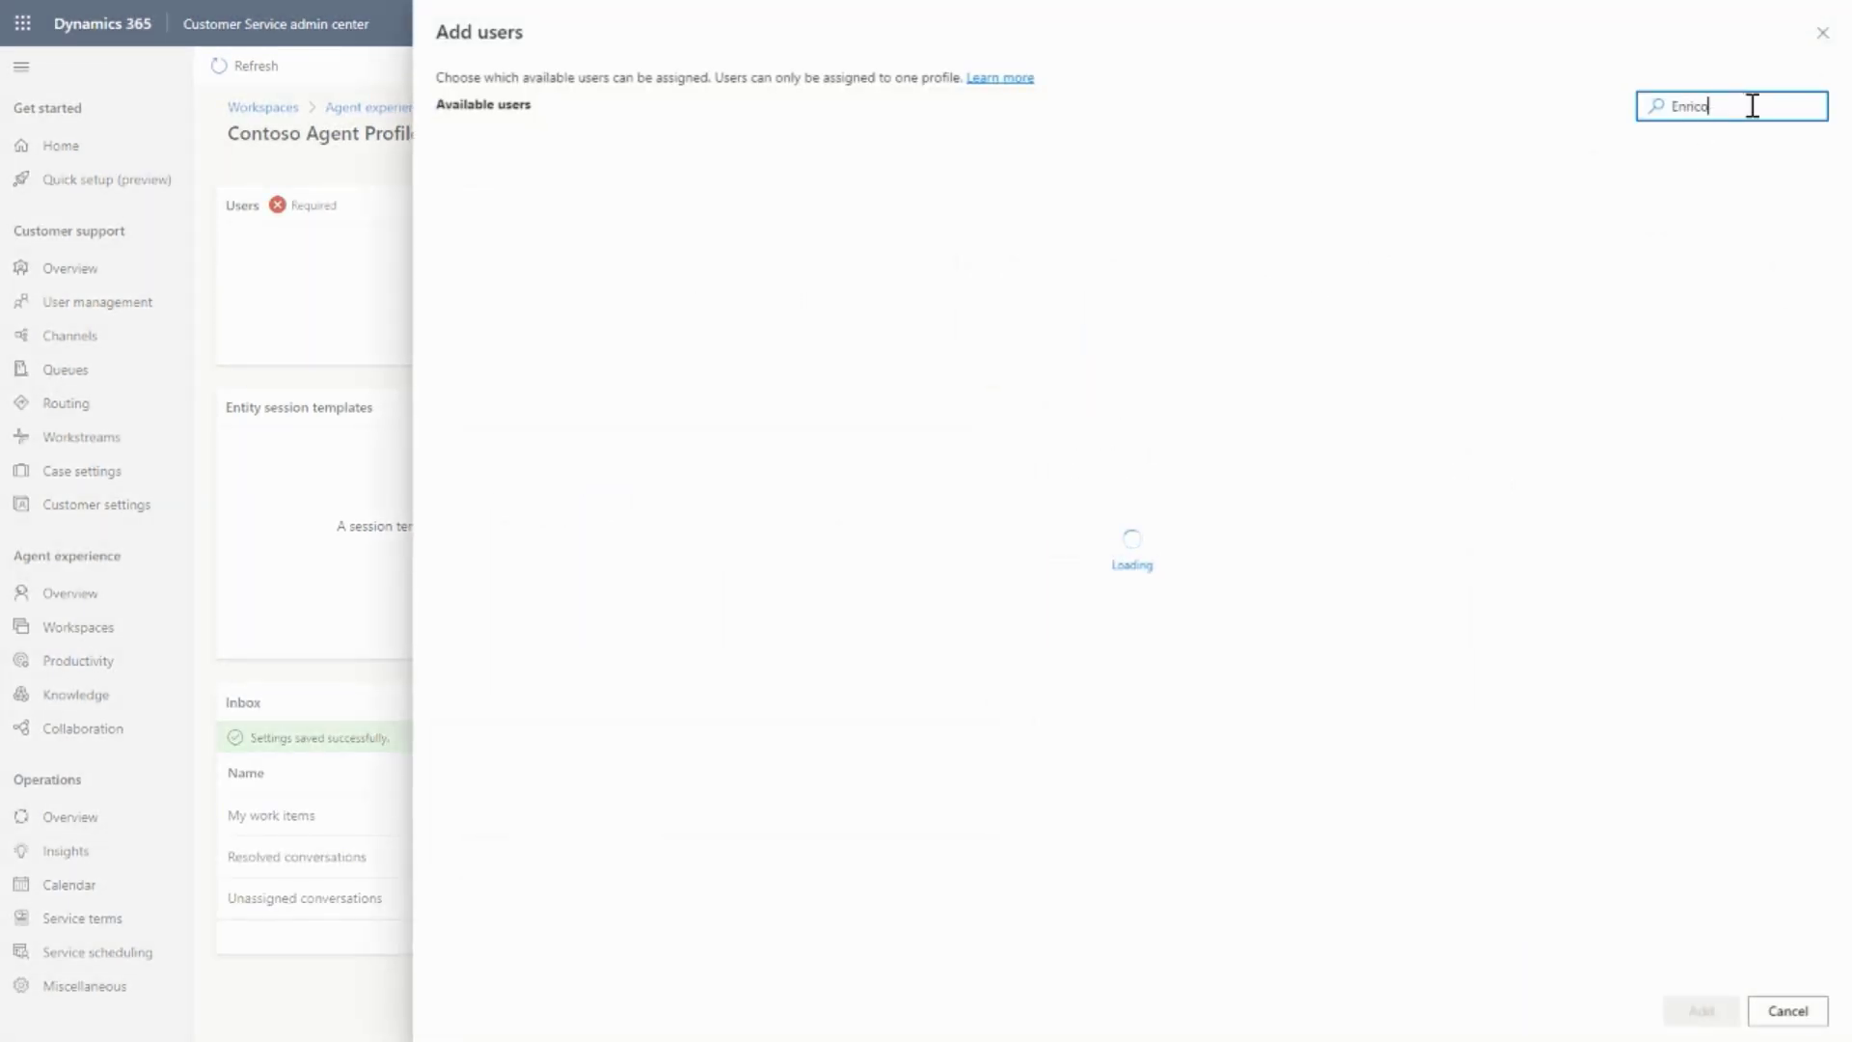
click(460, 203)
click(1700, 1010)
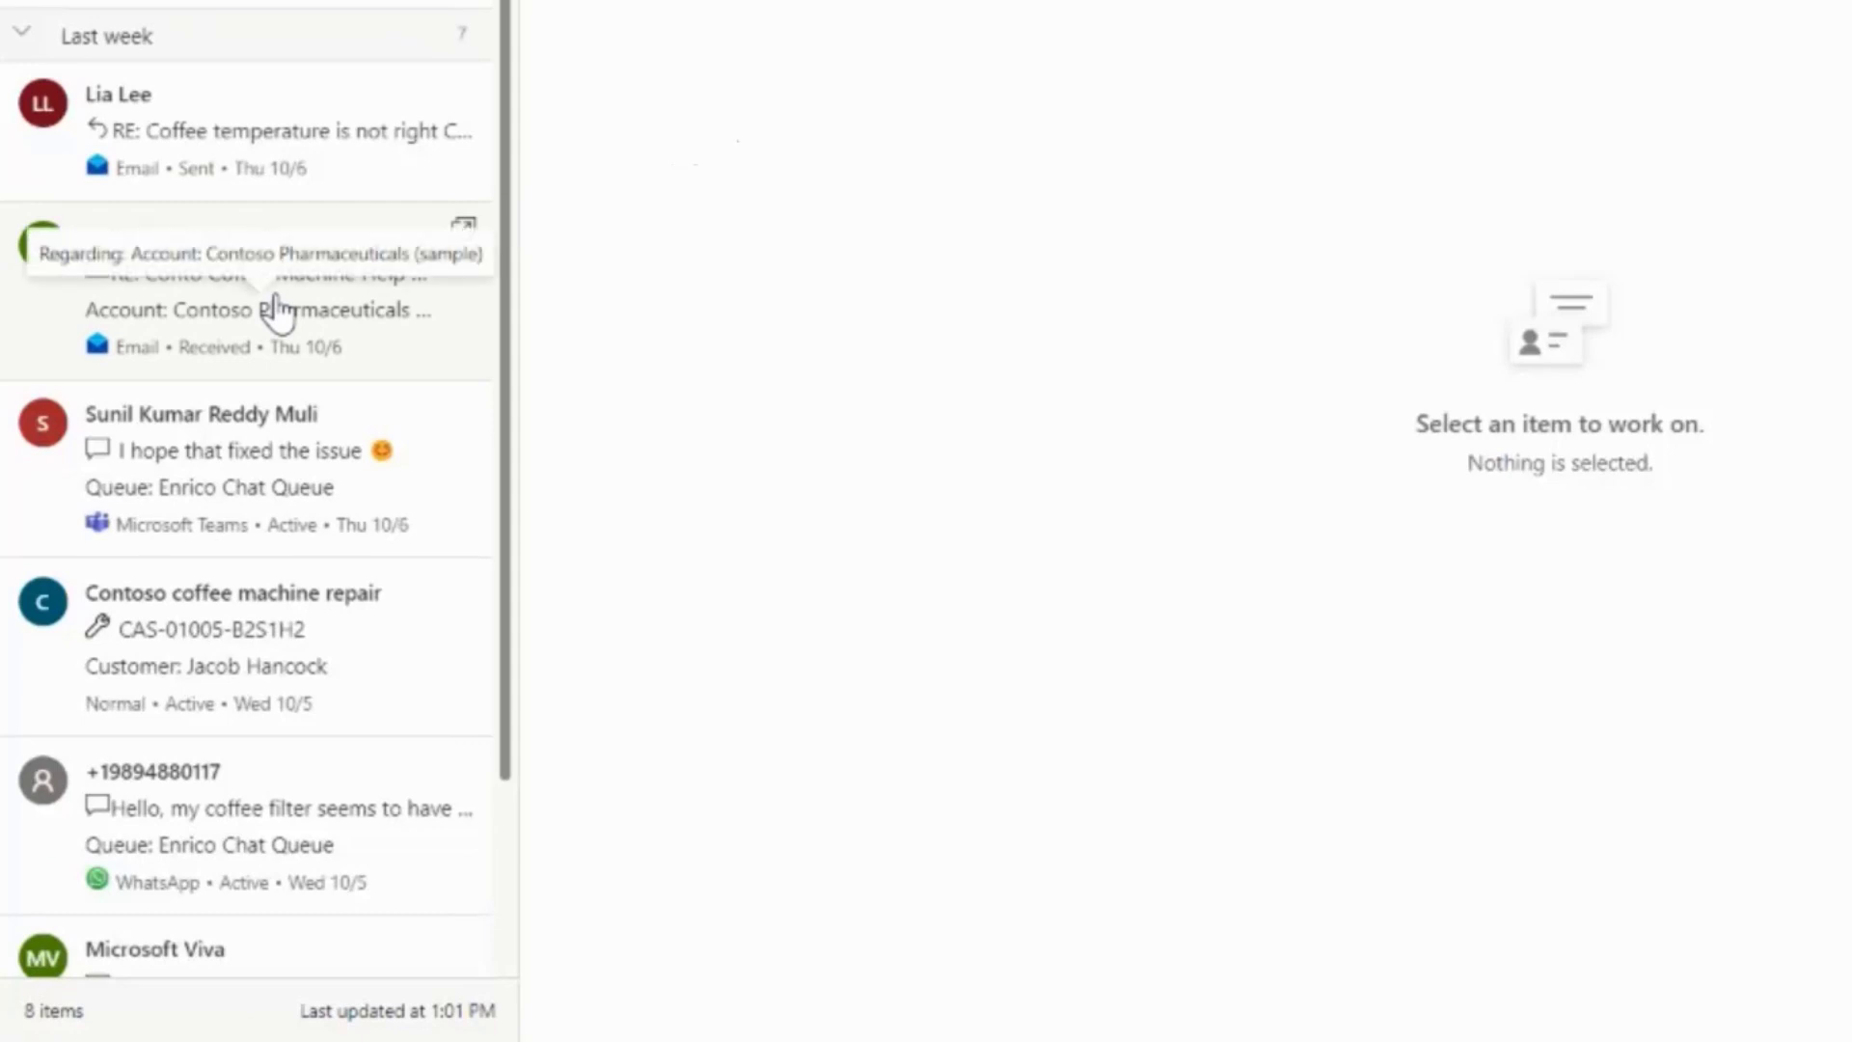
Step: Open the 'RE: Conto Coffee Machine Help CRM:0698006' email and scroll through its message thread
click(277, 310)
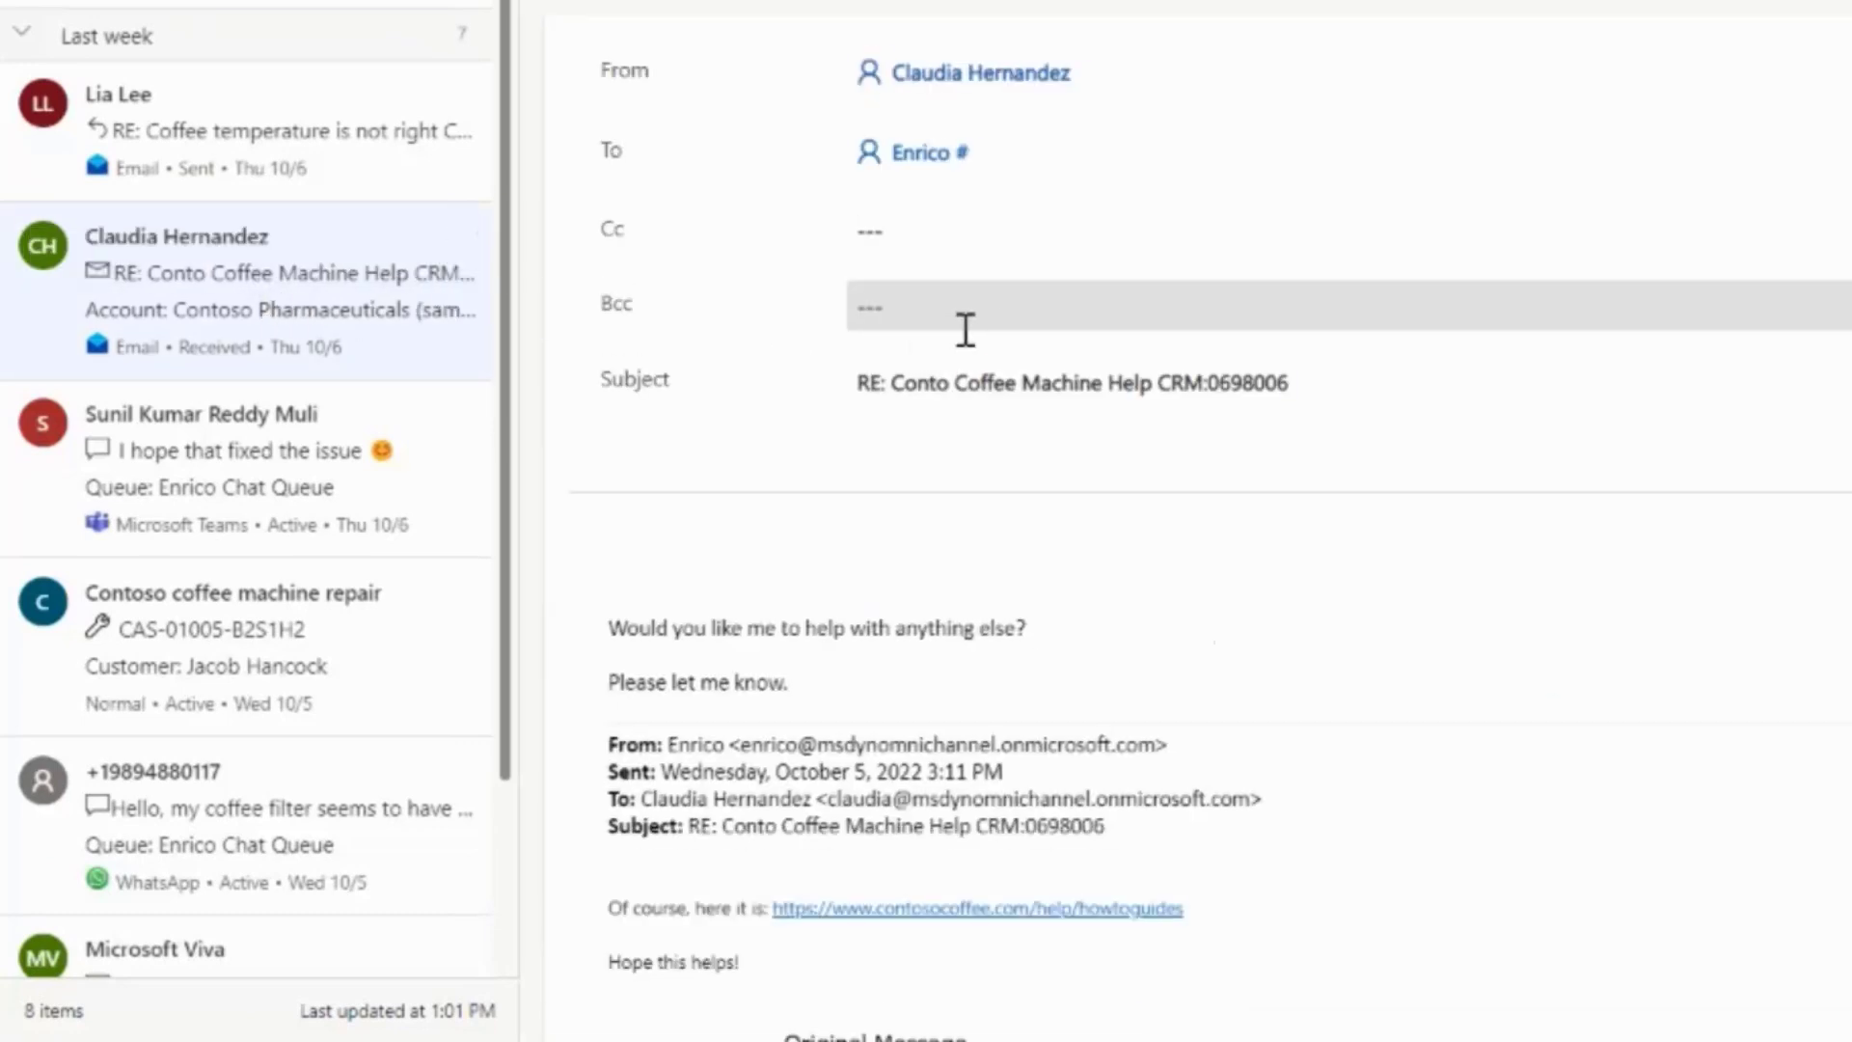
scroll(1075, 357, down, 2)
scroll(808, 538, down, 3)
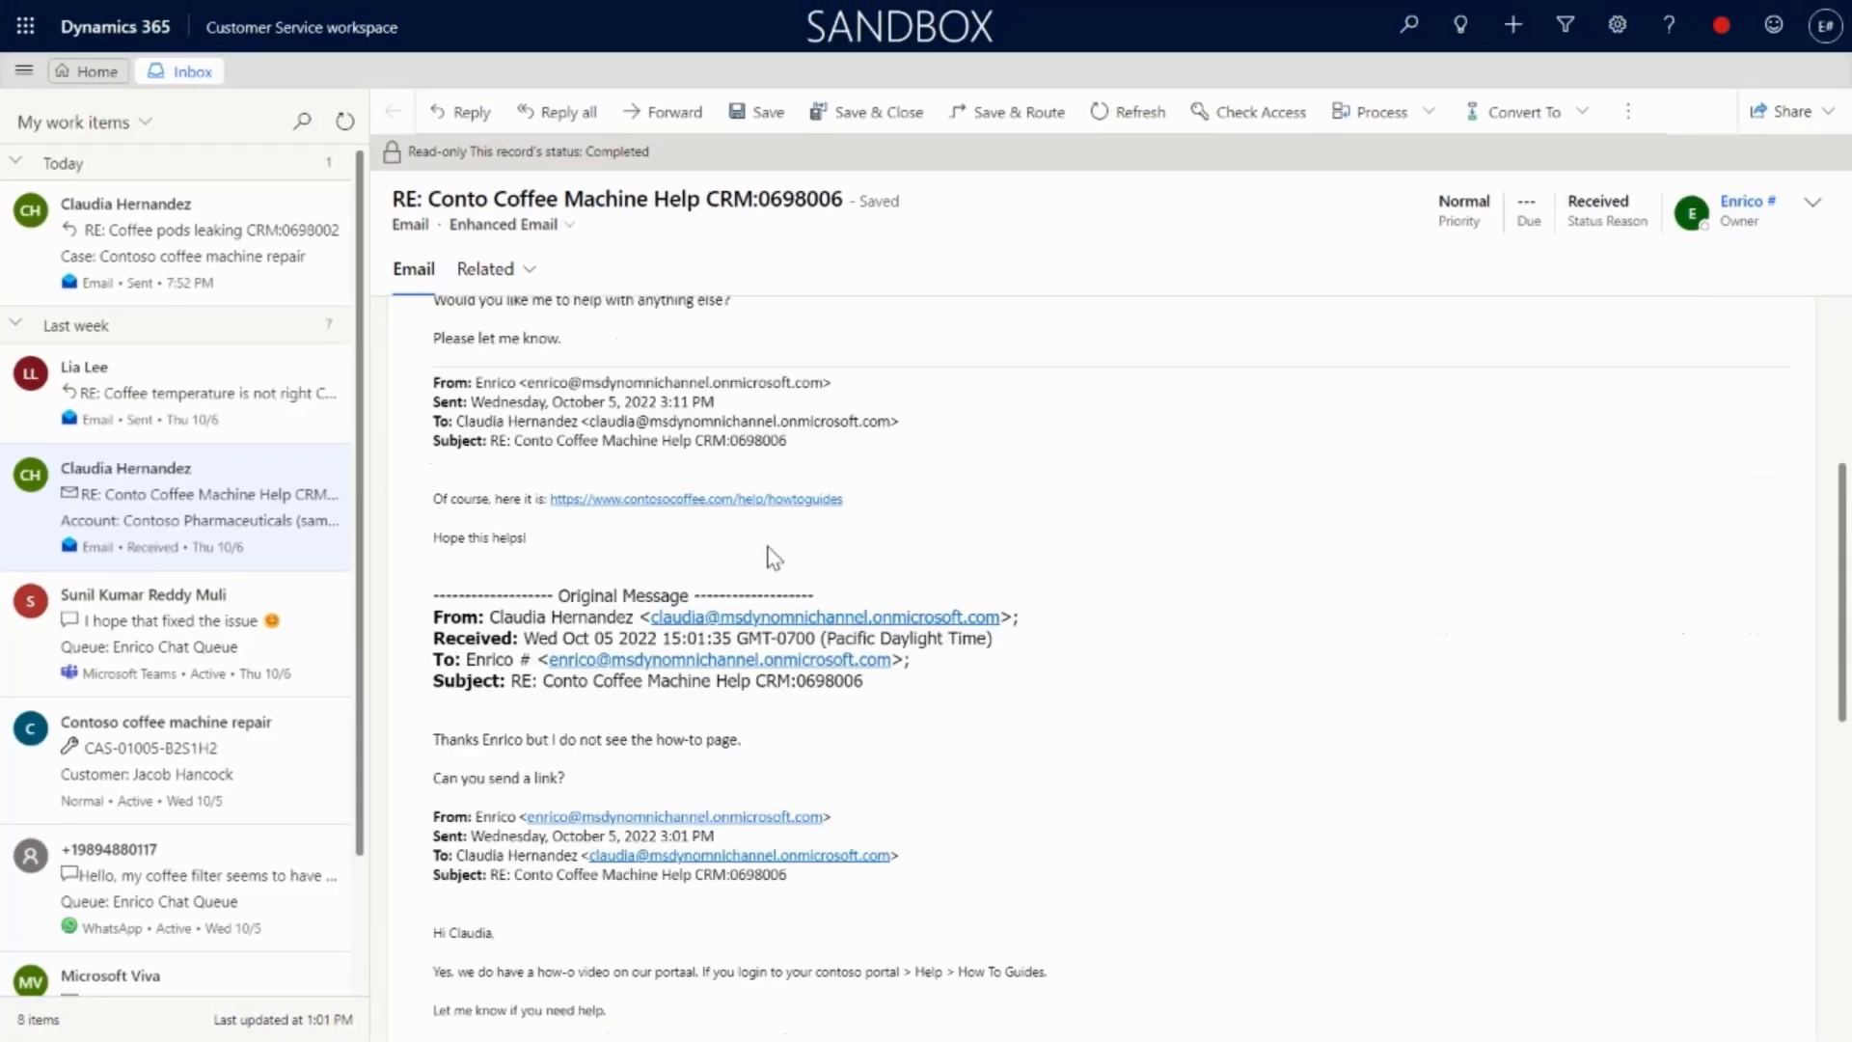
scroll(772, 558, down, 2)
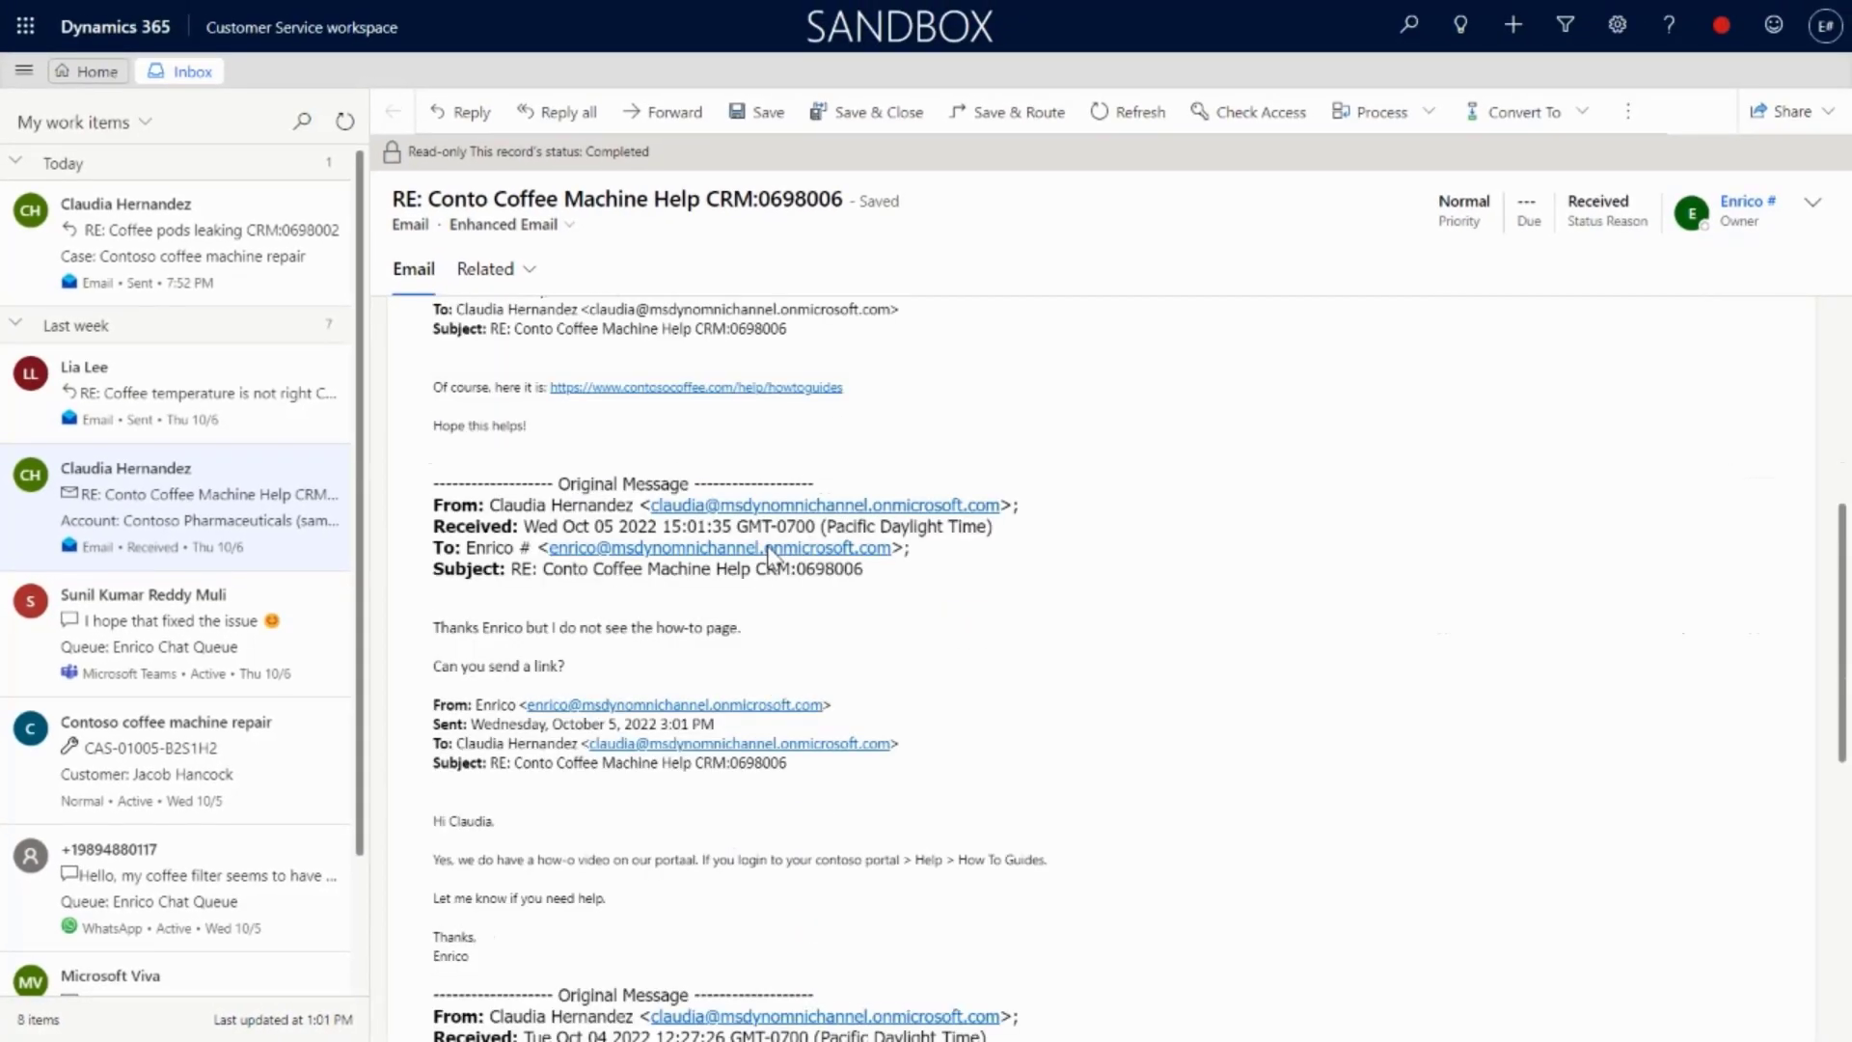
scroll(771, 557, down, 1)
scroll(774, 558, down, 4)
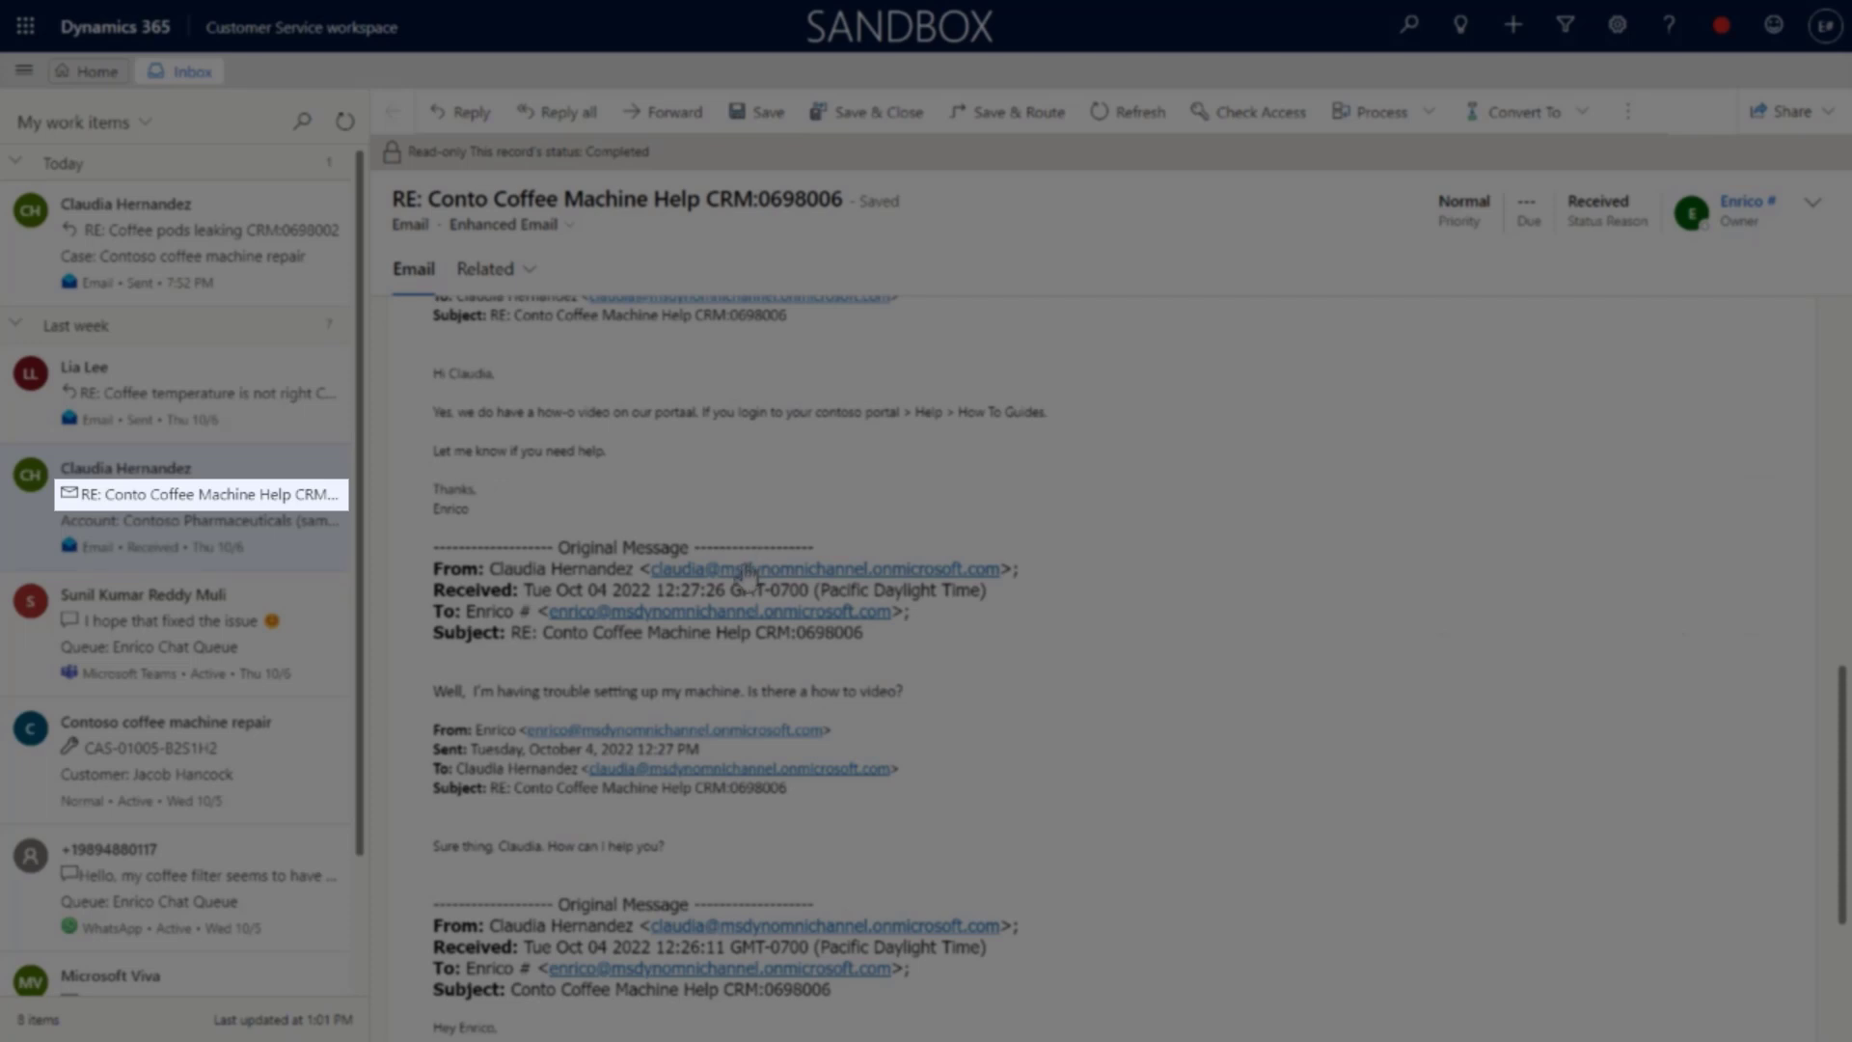
scroll(743, 577, down, 4)
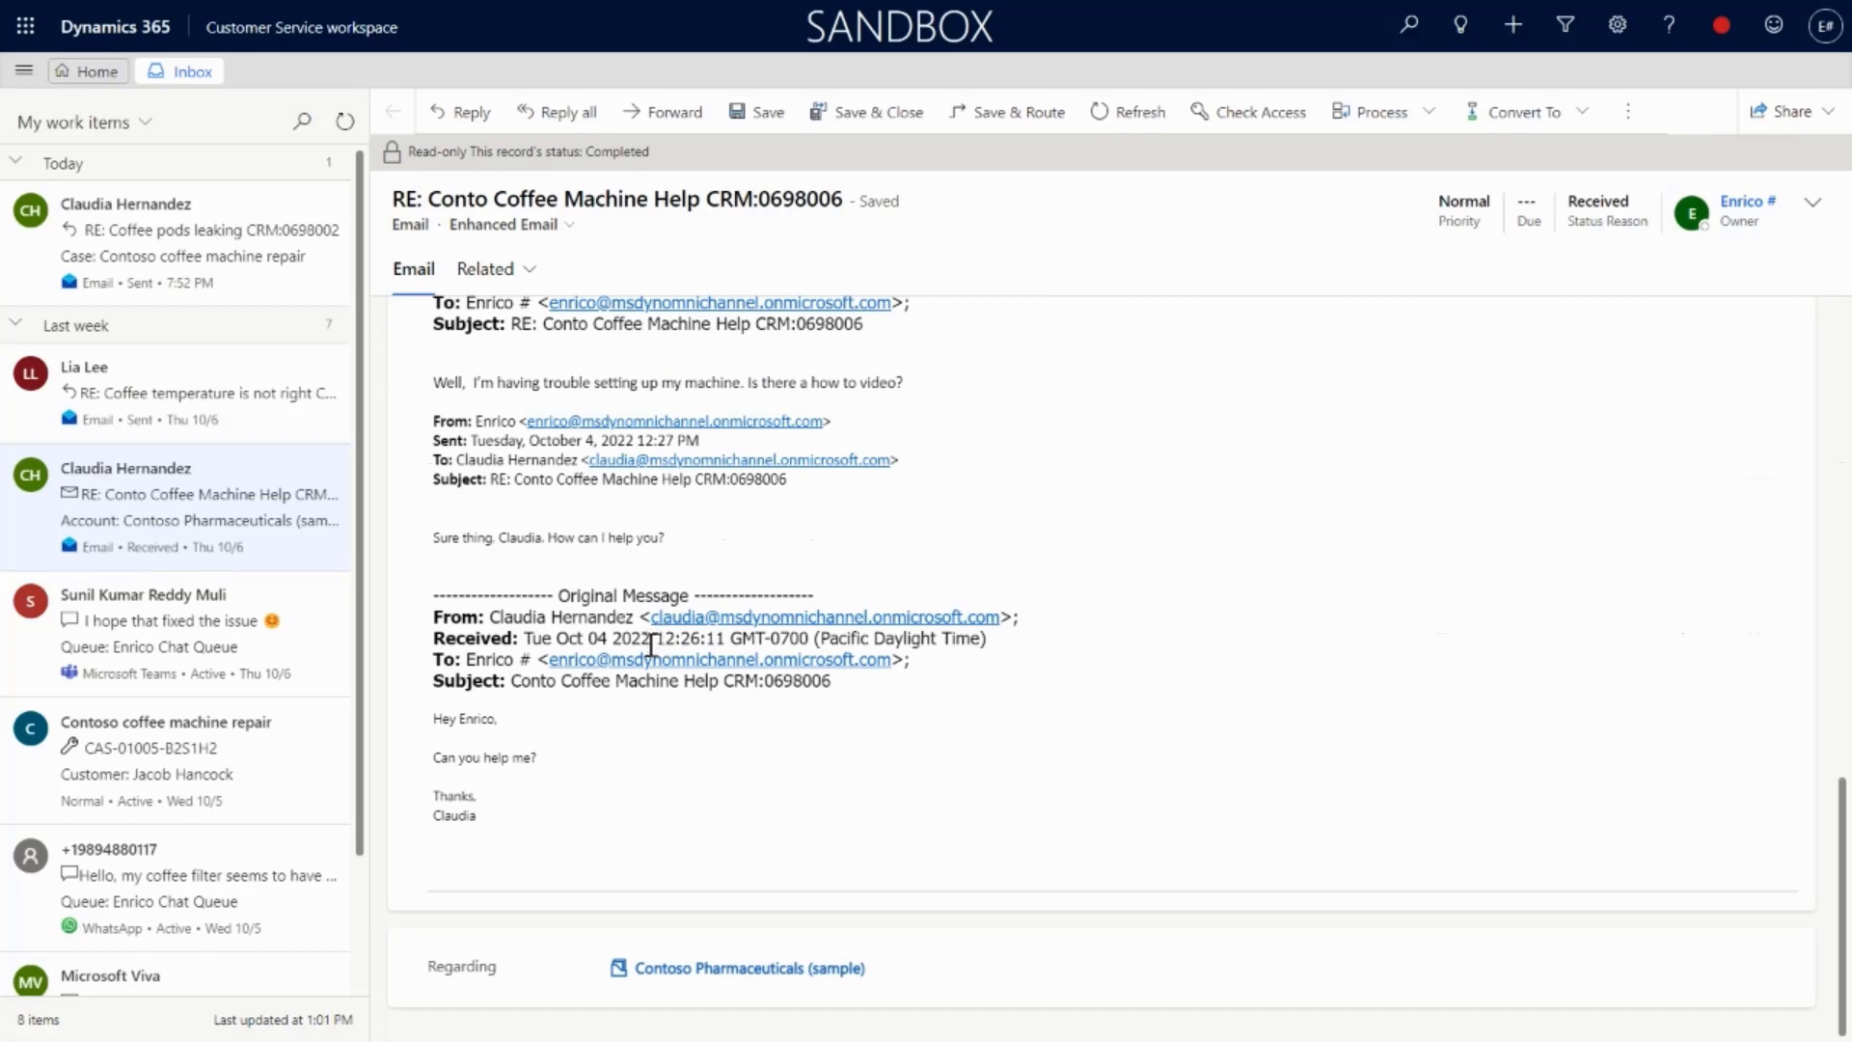
scroll(652, 647, up, 10)
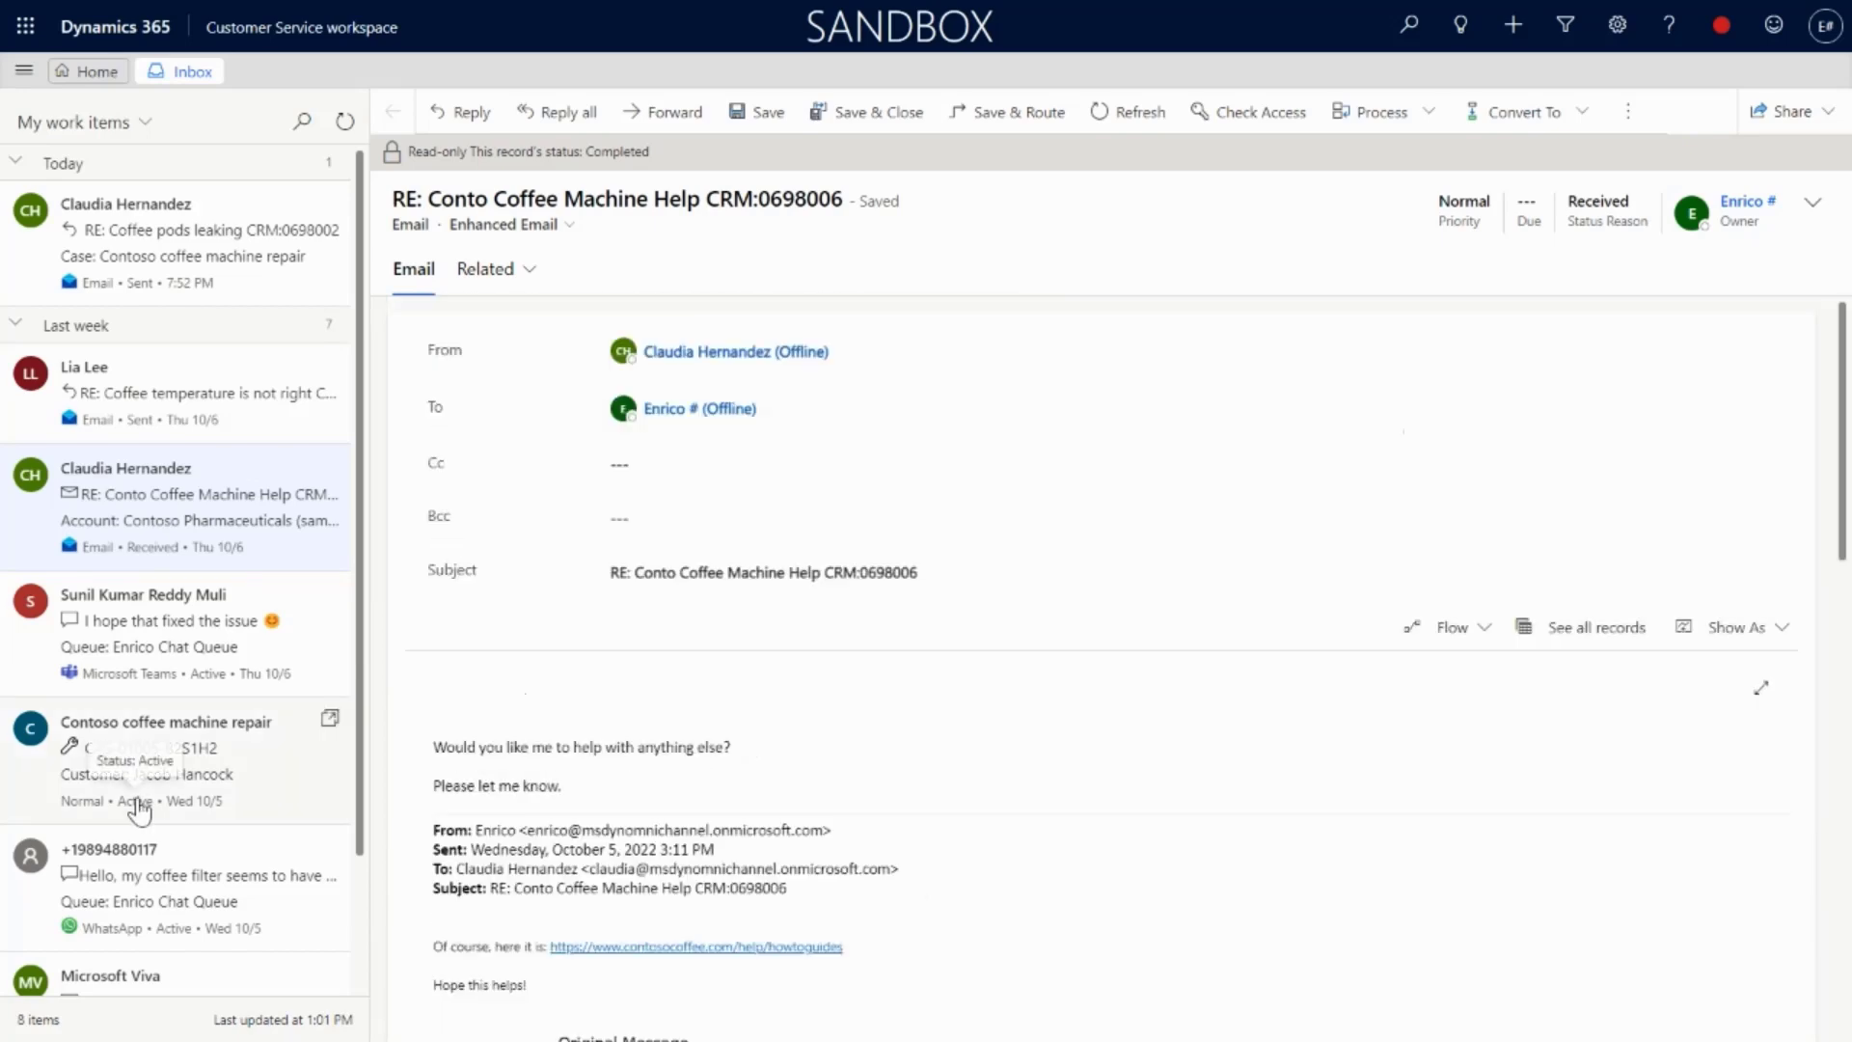
Step: Open the Contoso coffee machine repair case and expand the follow-up note on its timeline
click(106, 748)
scroll(1264, 656, down, 5)
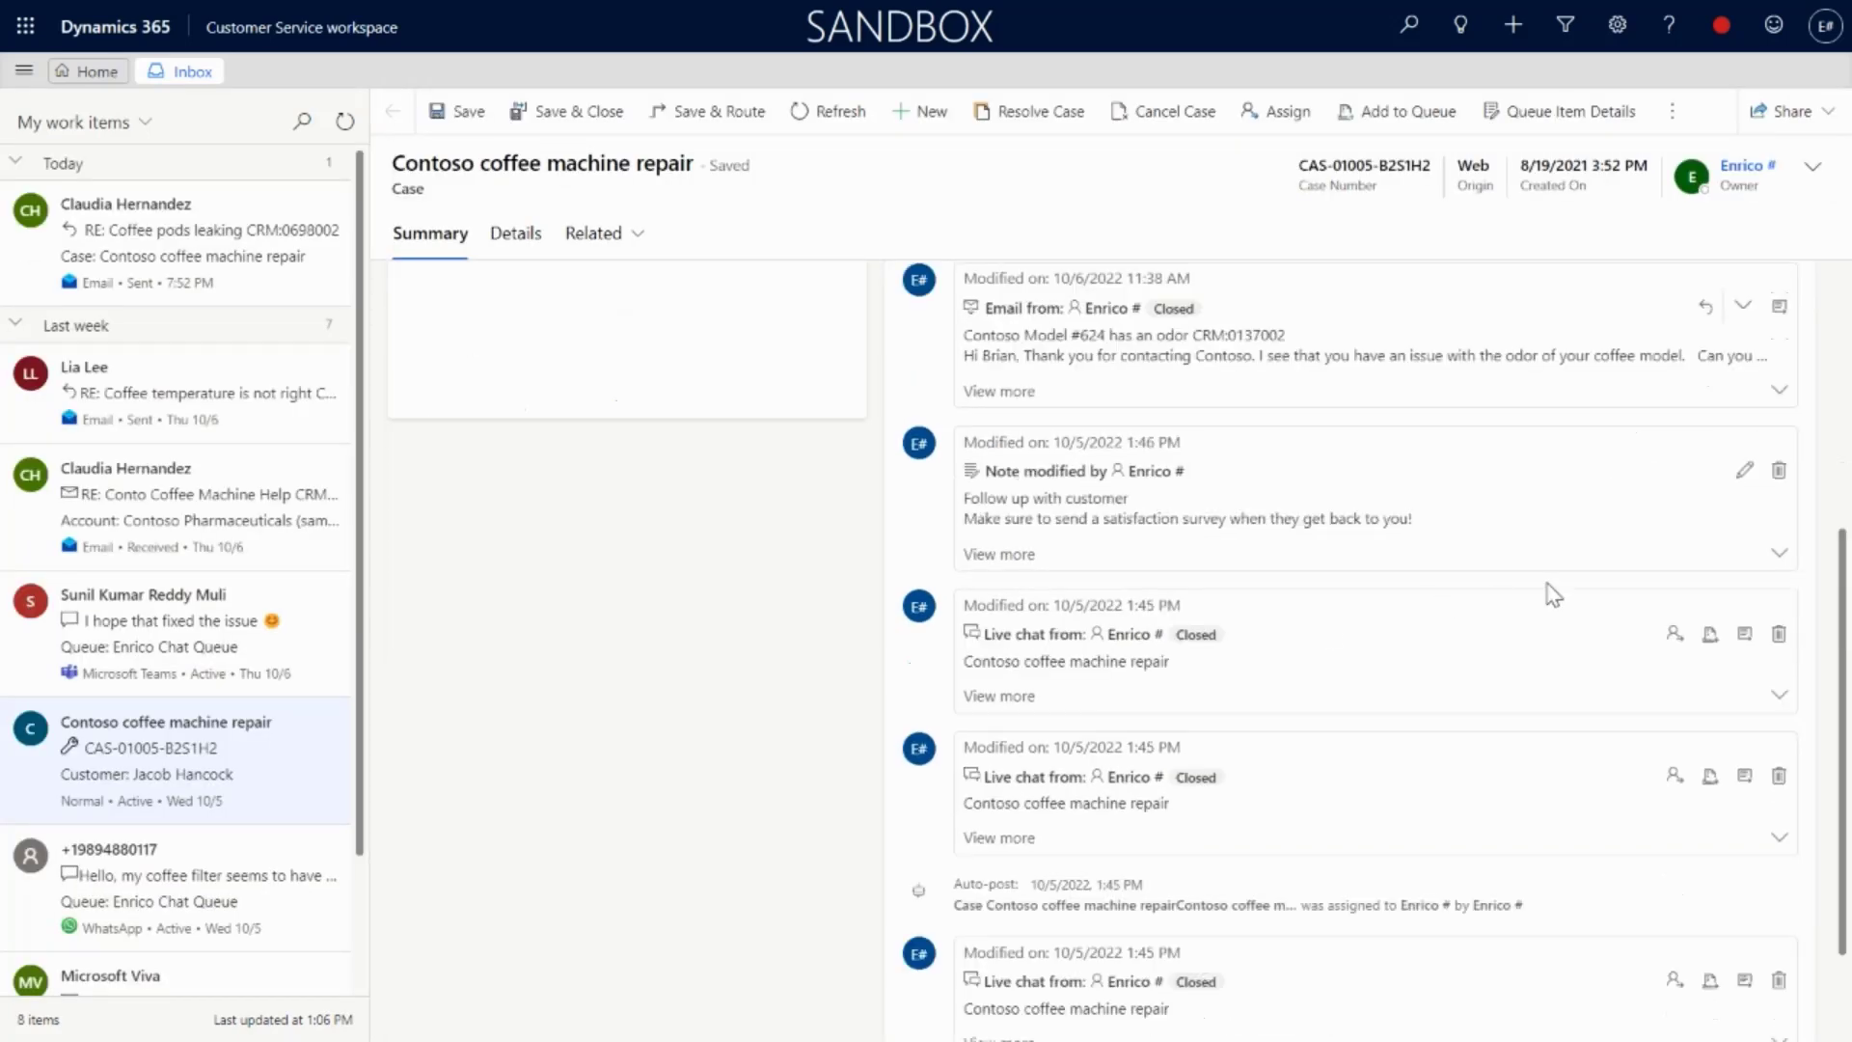
click(1779, 553)
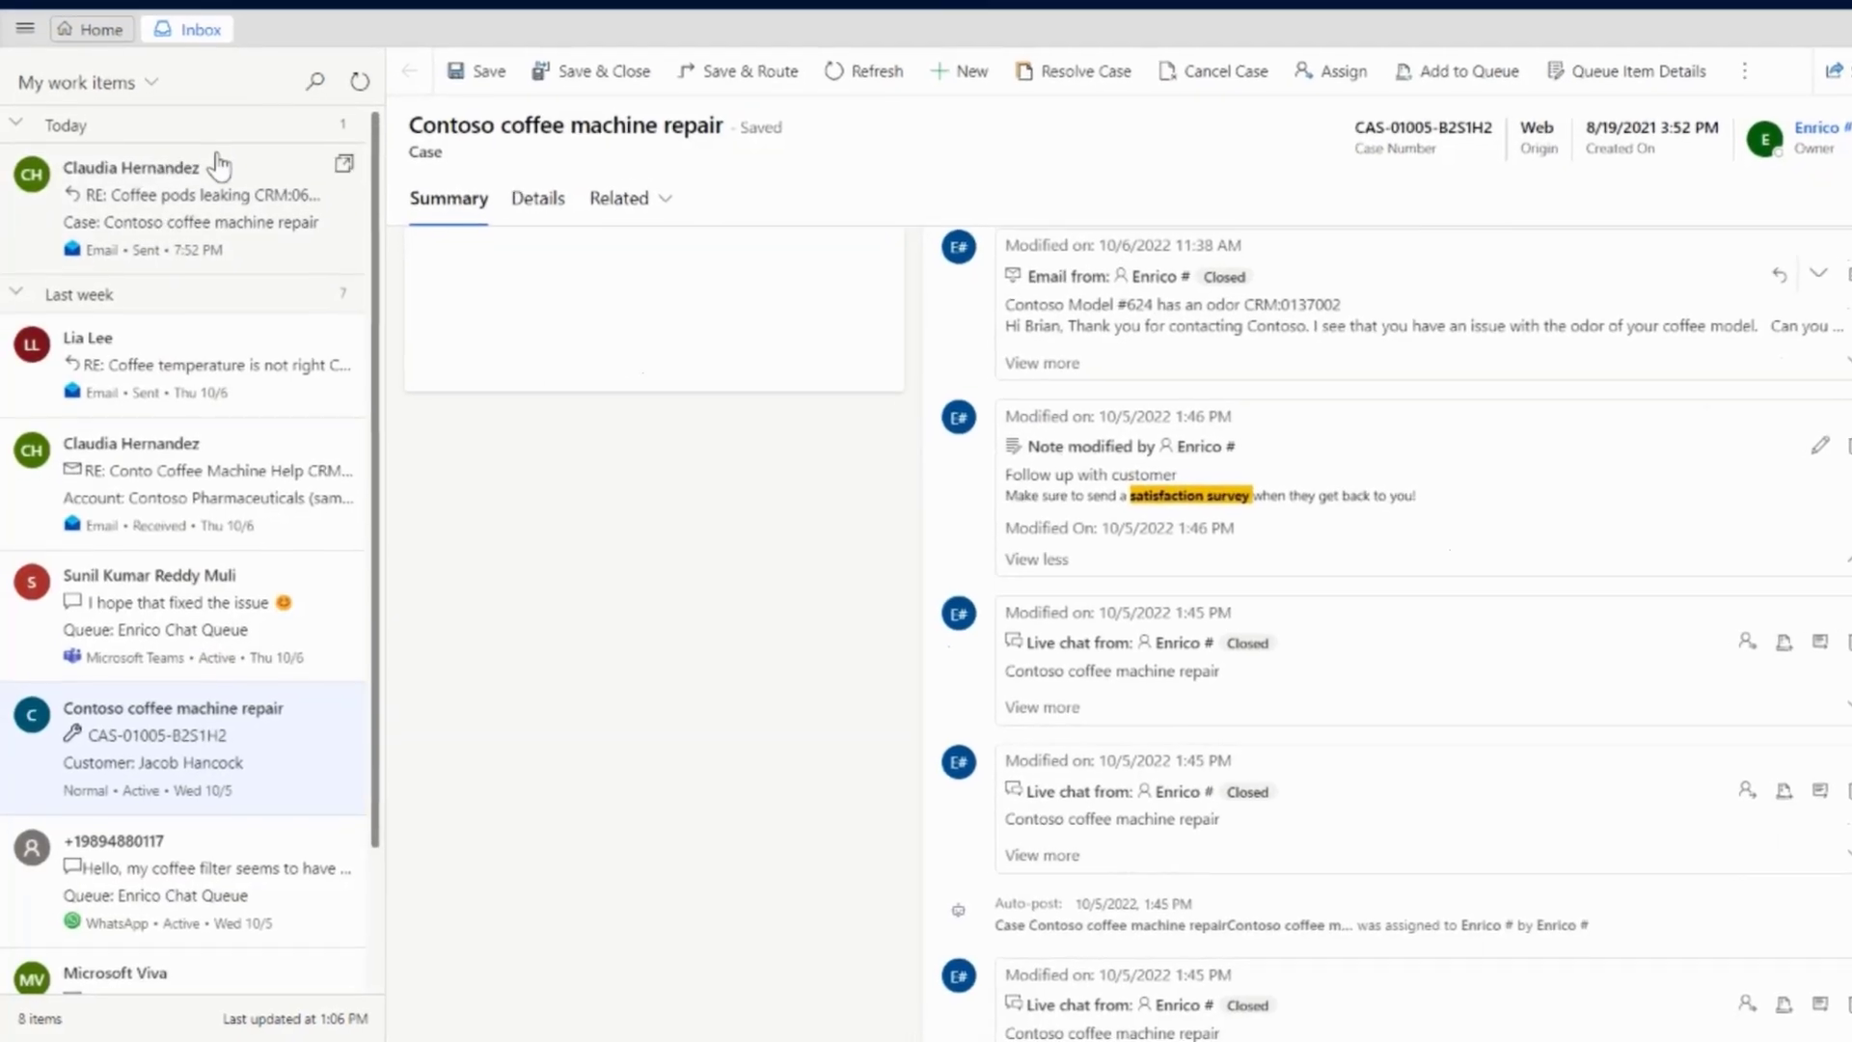
Step: Switch the inbox view from My work items to Unassigned conversations
click(151, 82)
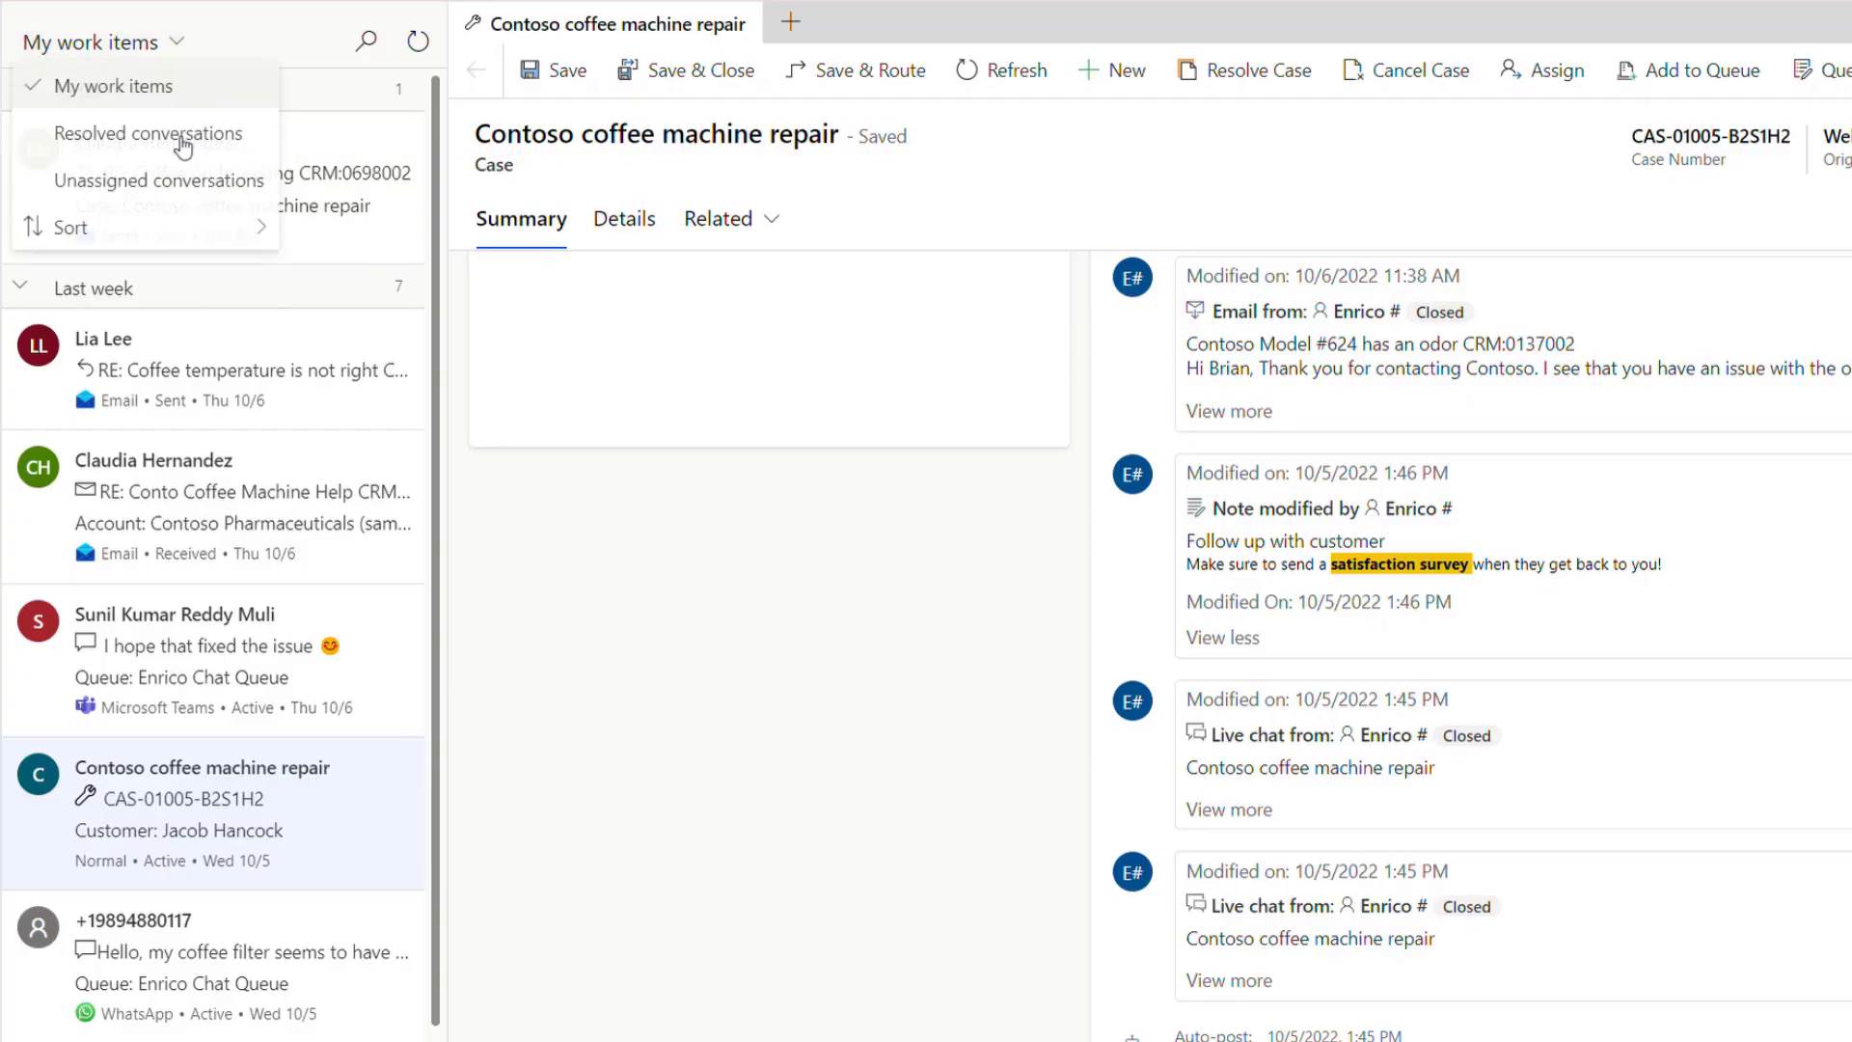
mouse_move(220, 246)
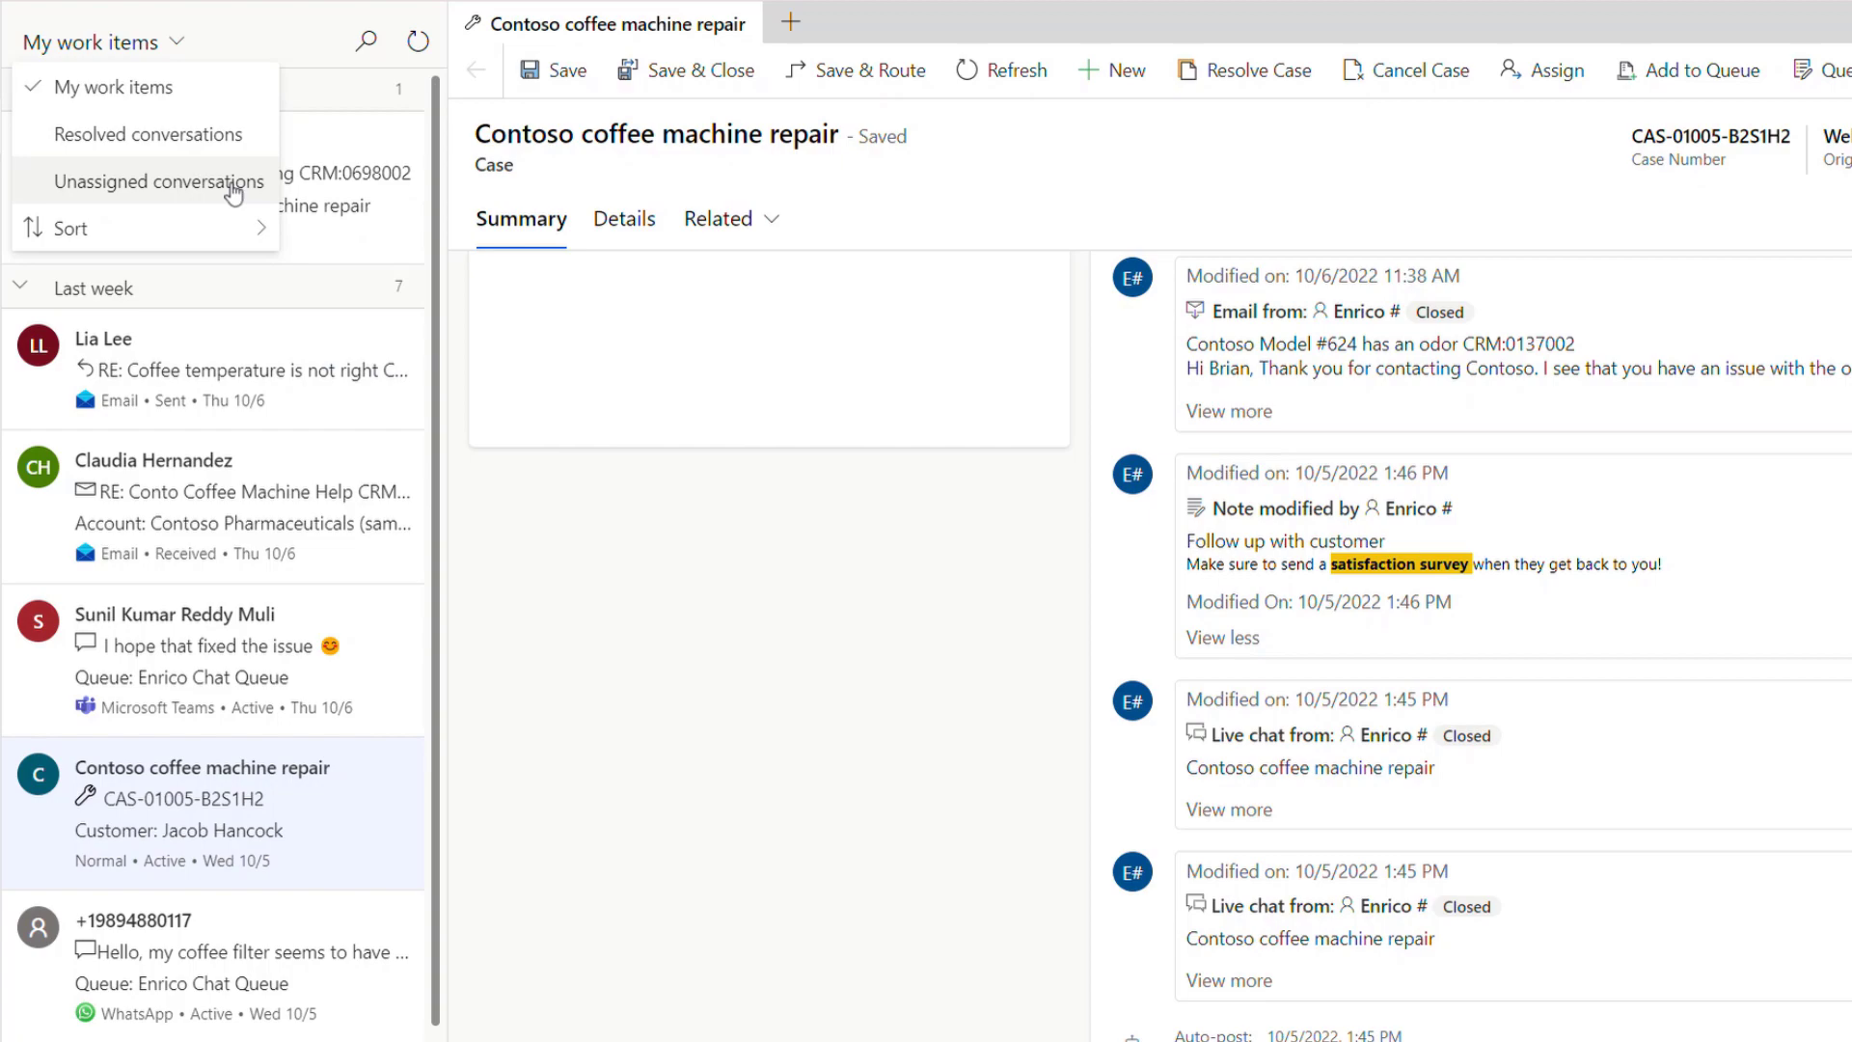
click(232, 193)
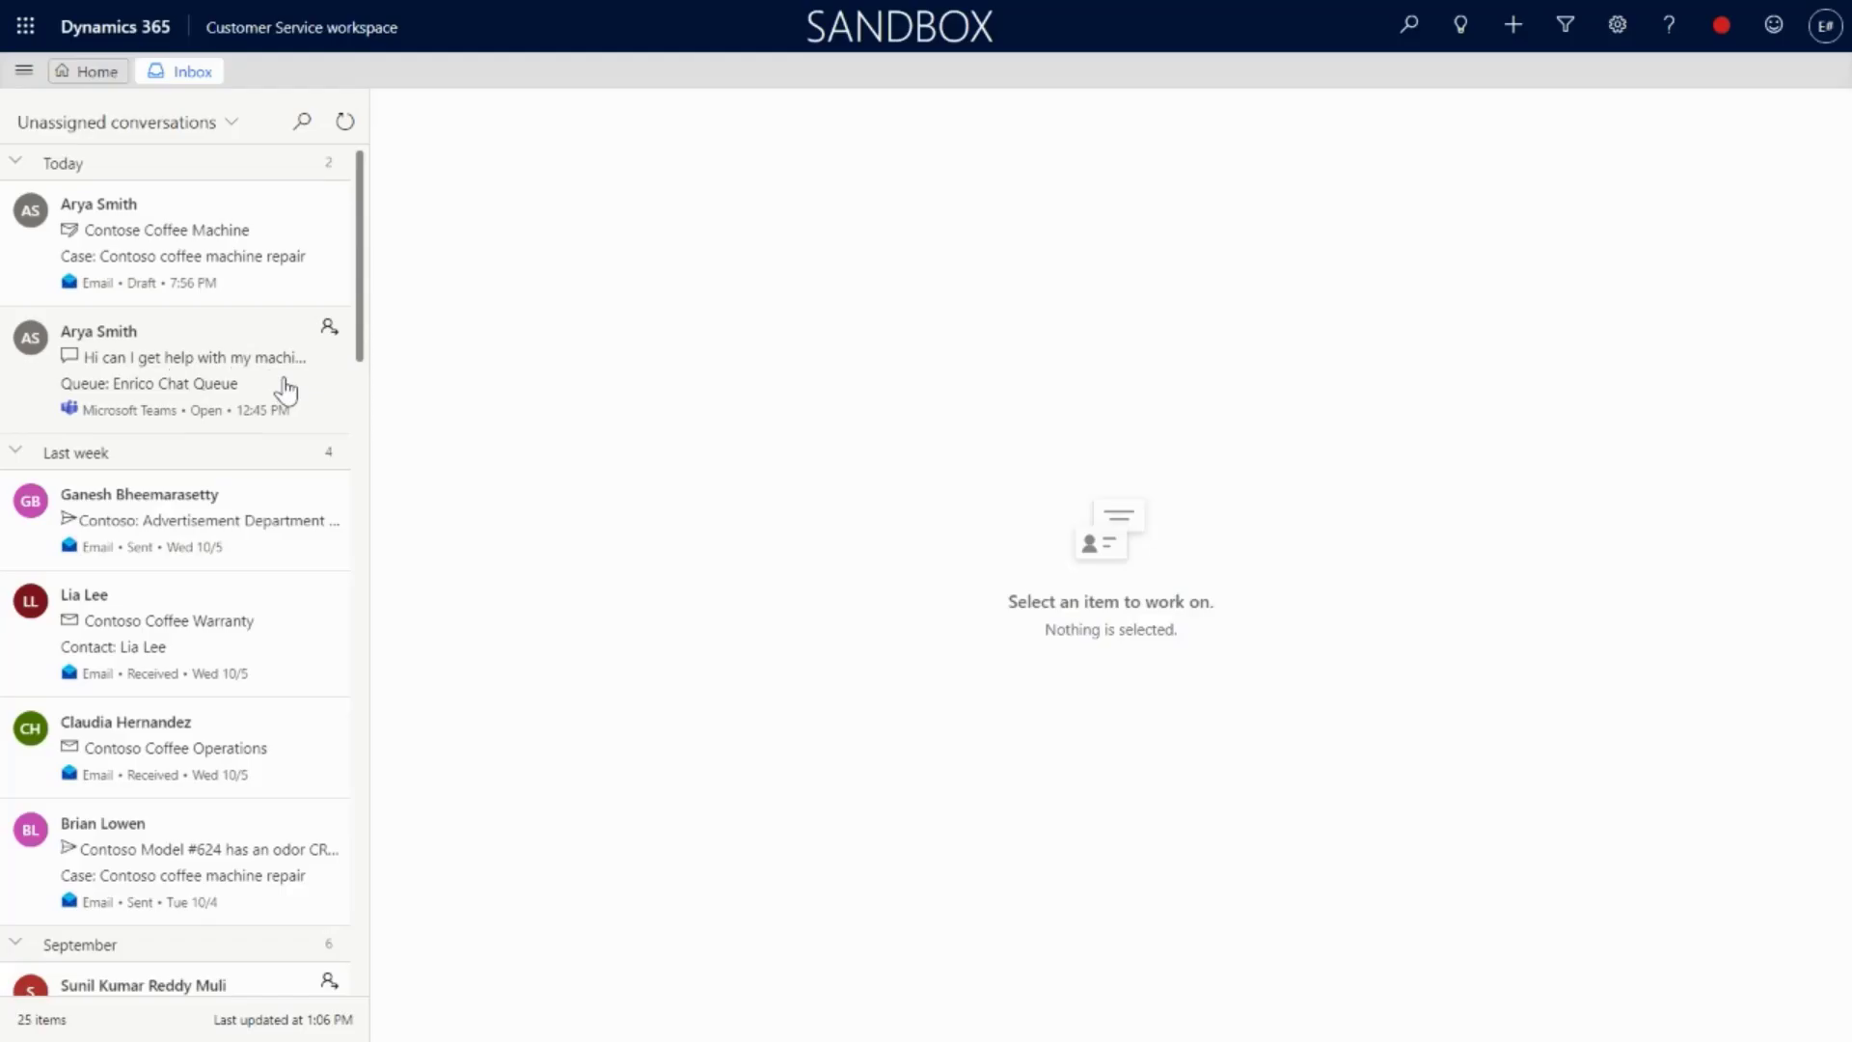
Step: Assign the waiting Teams chat to yourself and reply 'Hi, I'd be happy to help :)'
click(284, 386)
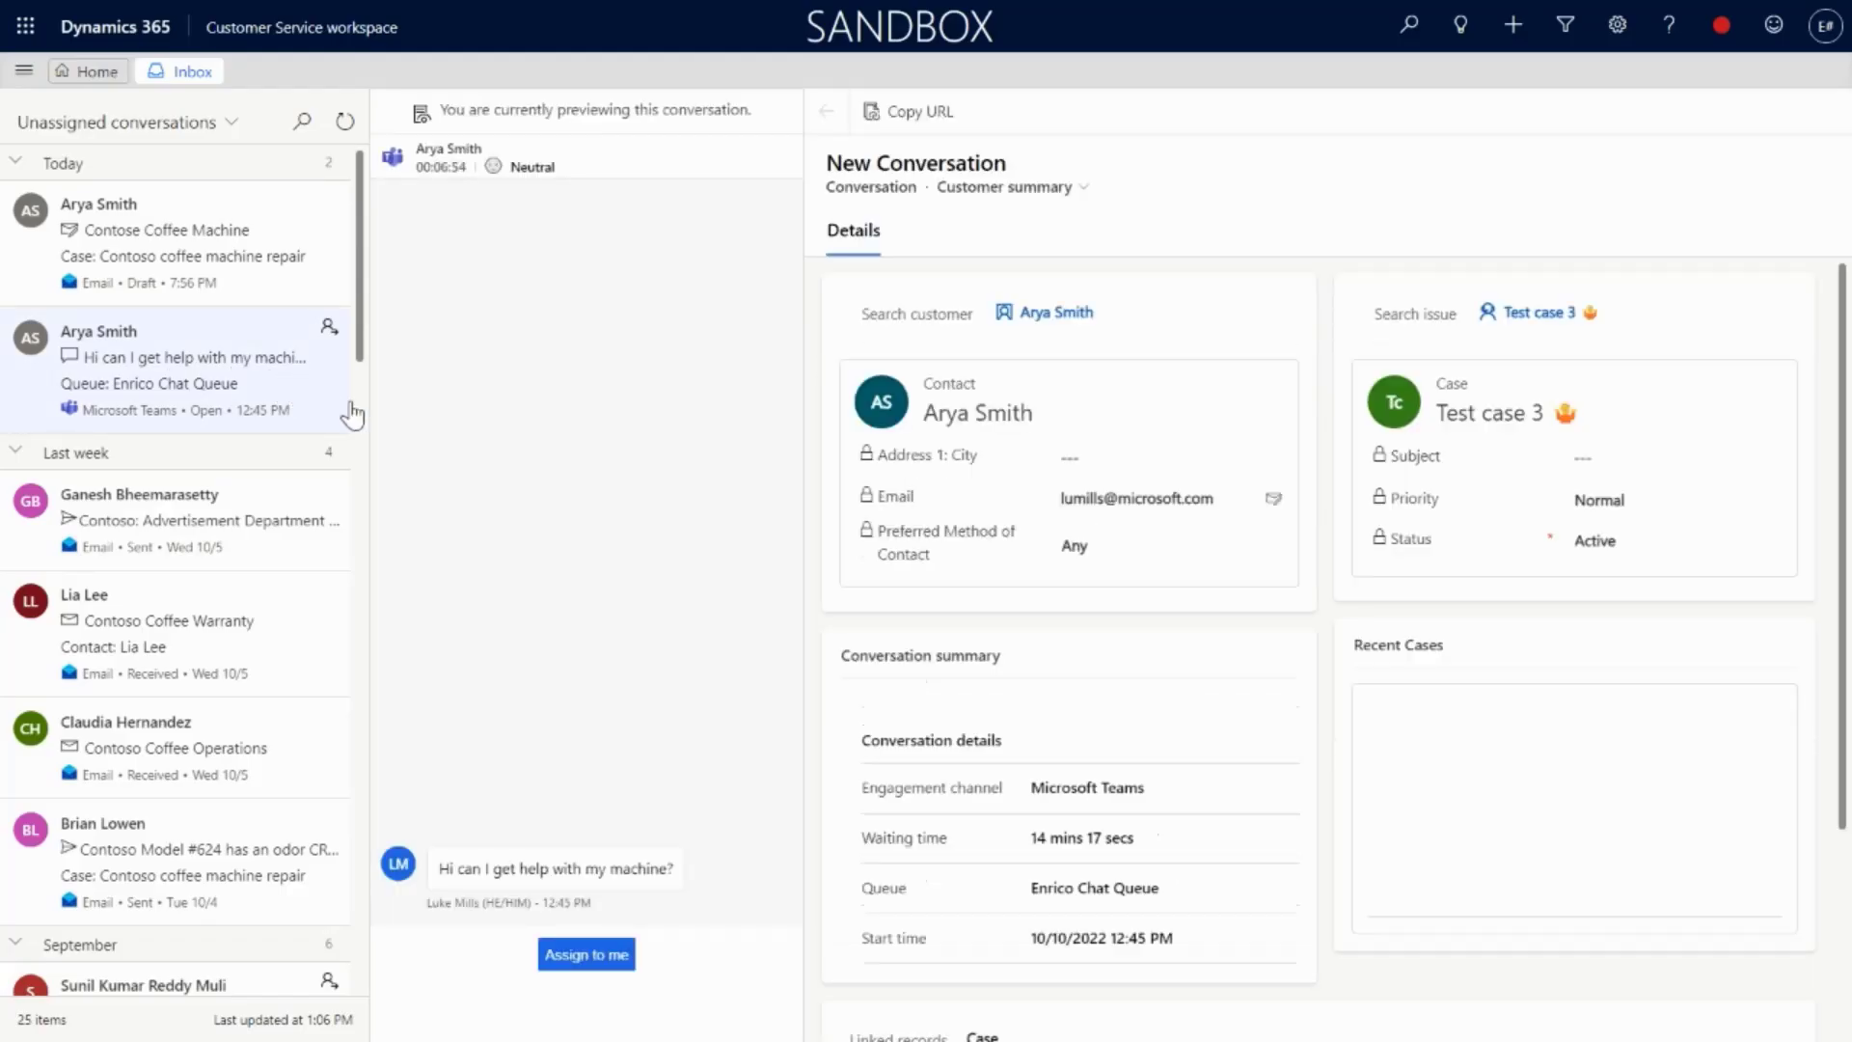
click(591, 955)
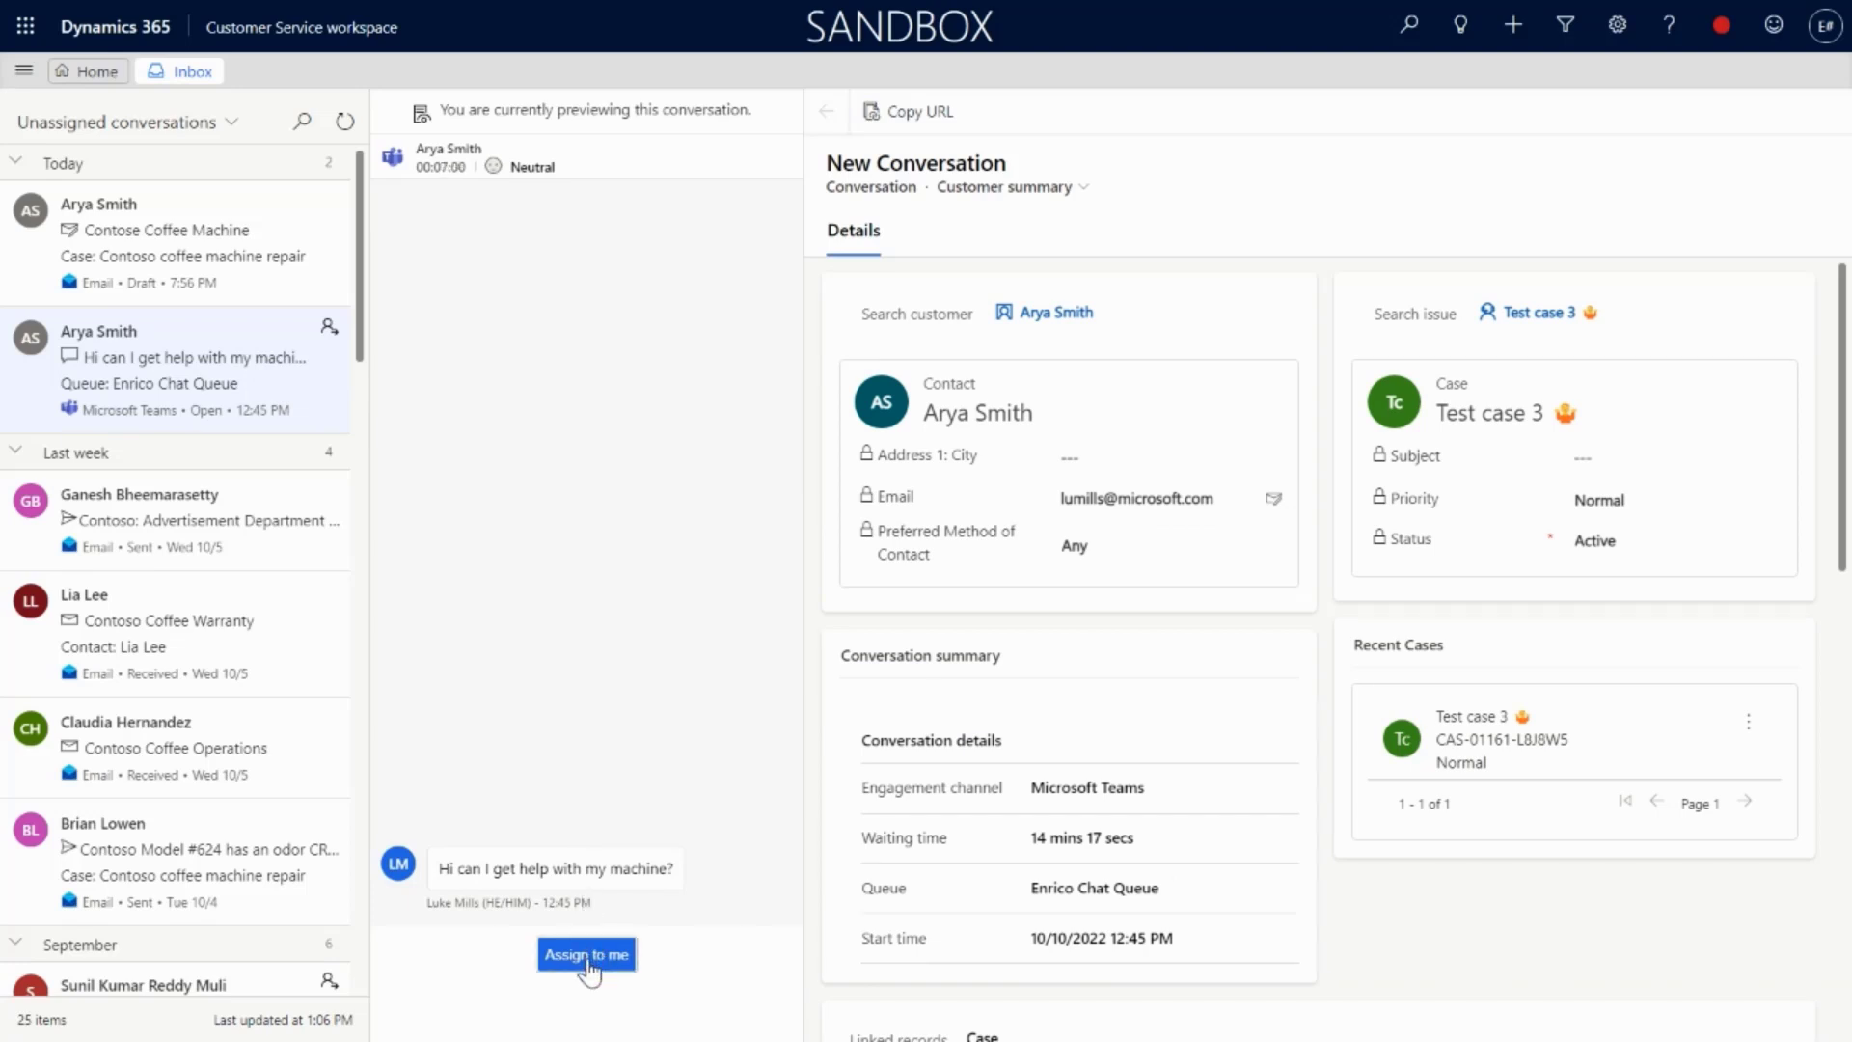
text(Hi, I'd)
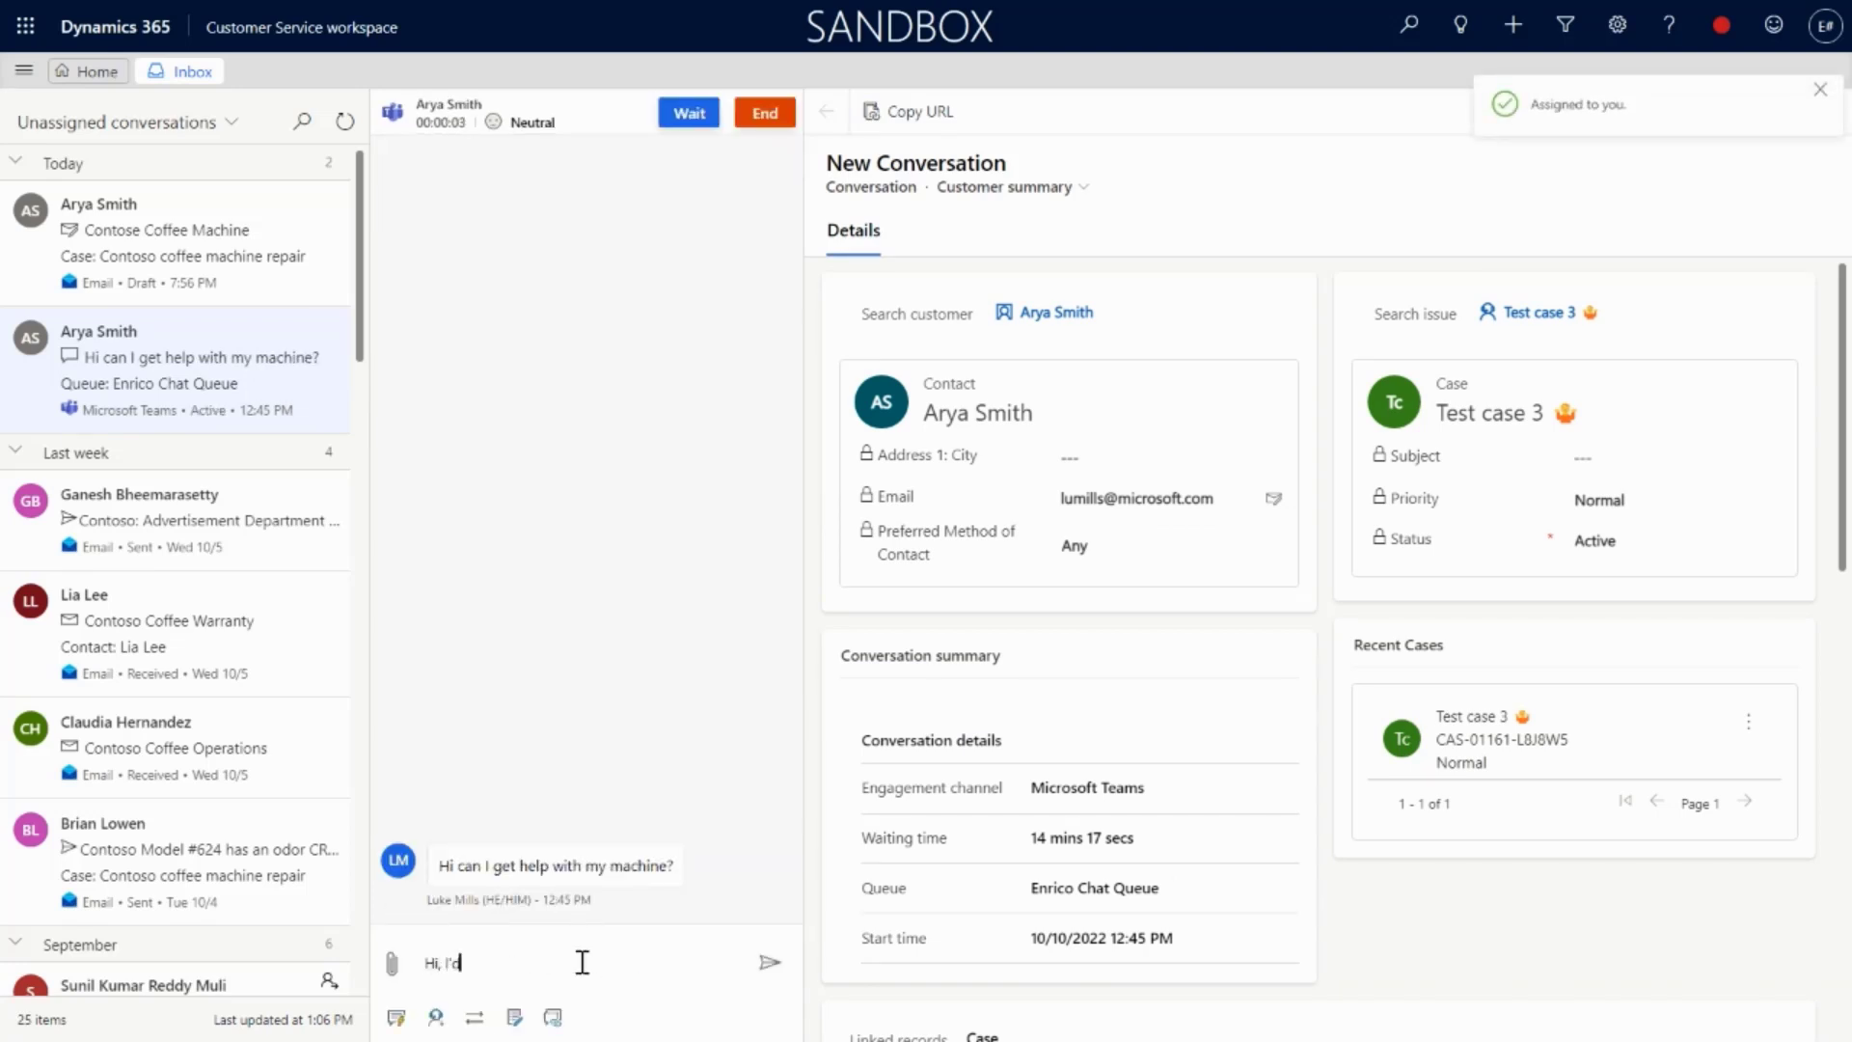
text( be happy to help :))
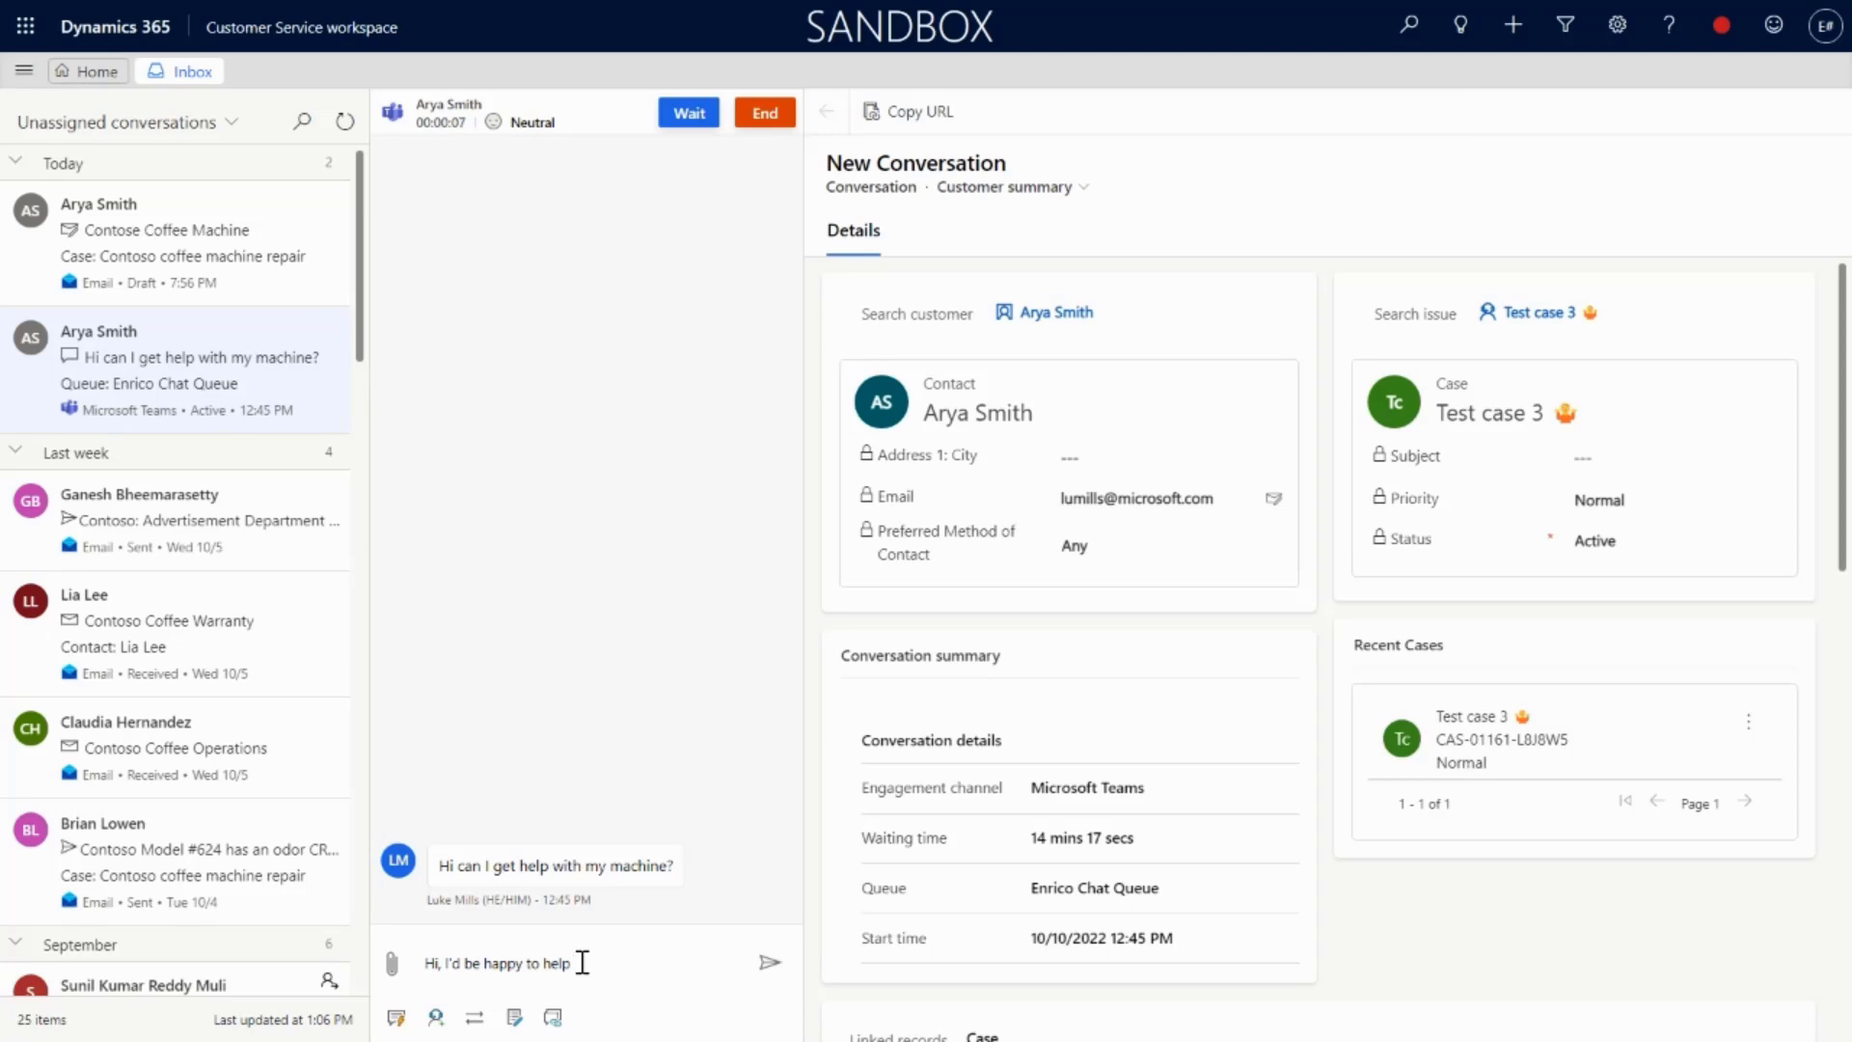
key(Return)
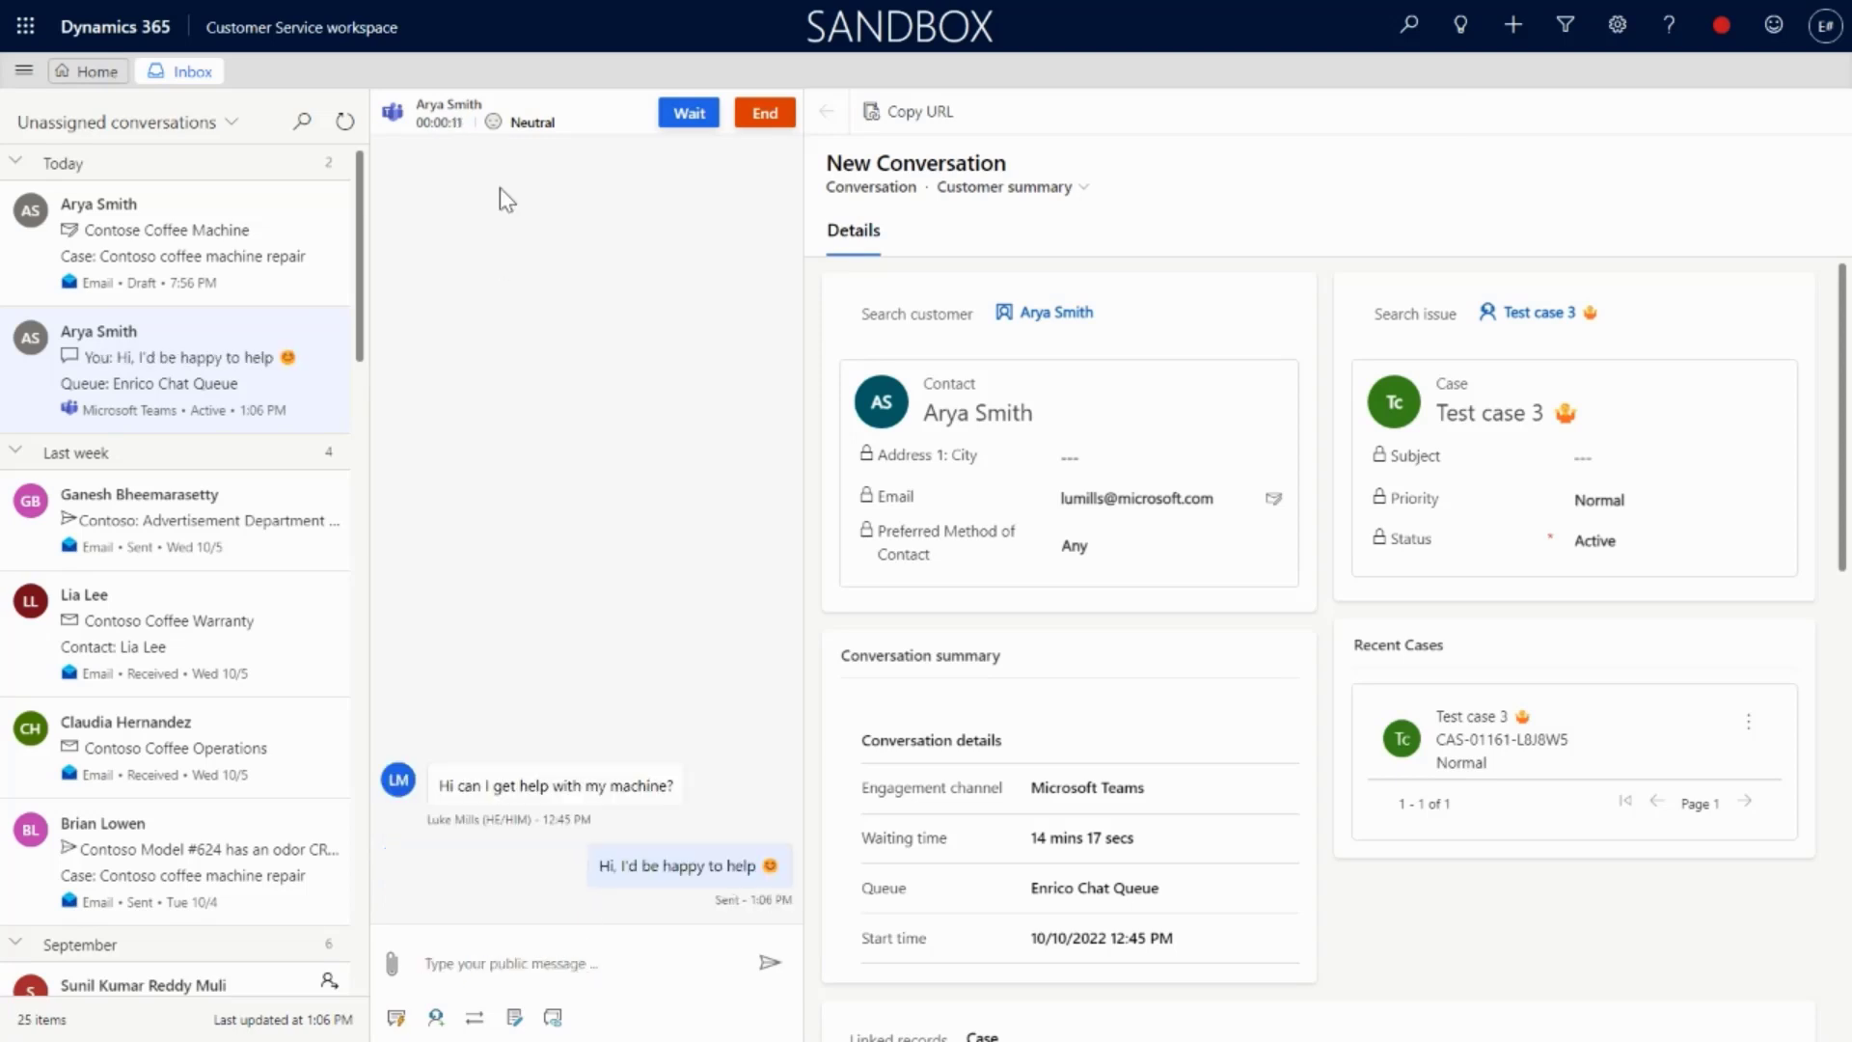
click(130, 123)
Step: Back in My work items, search the customer's name, open their chat, then clear the search
click(132, 160)
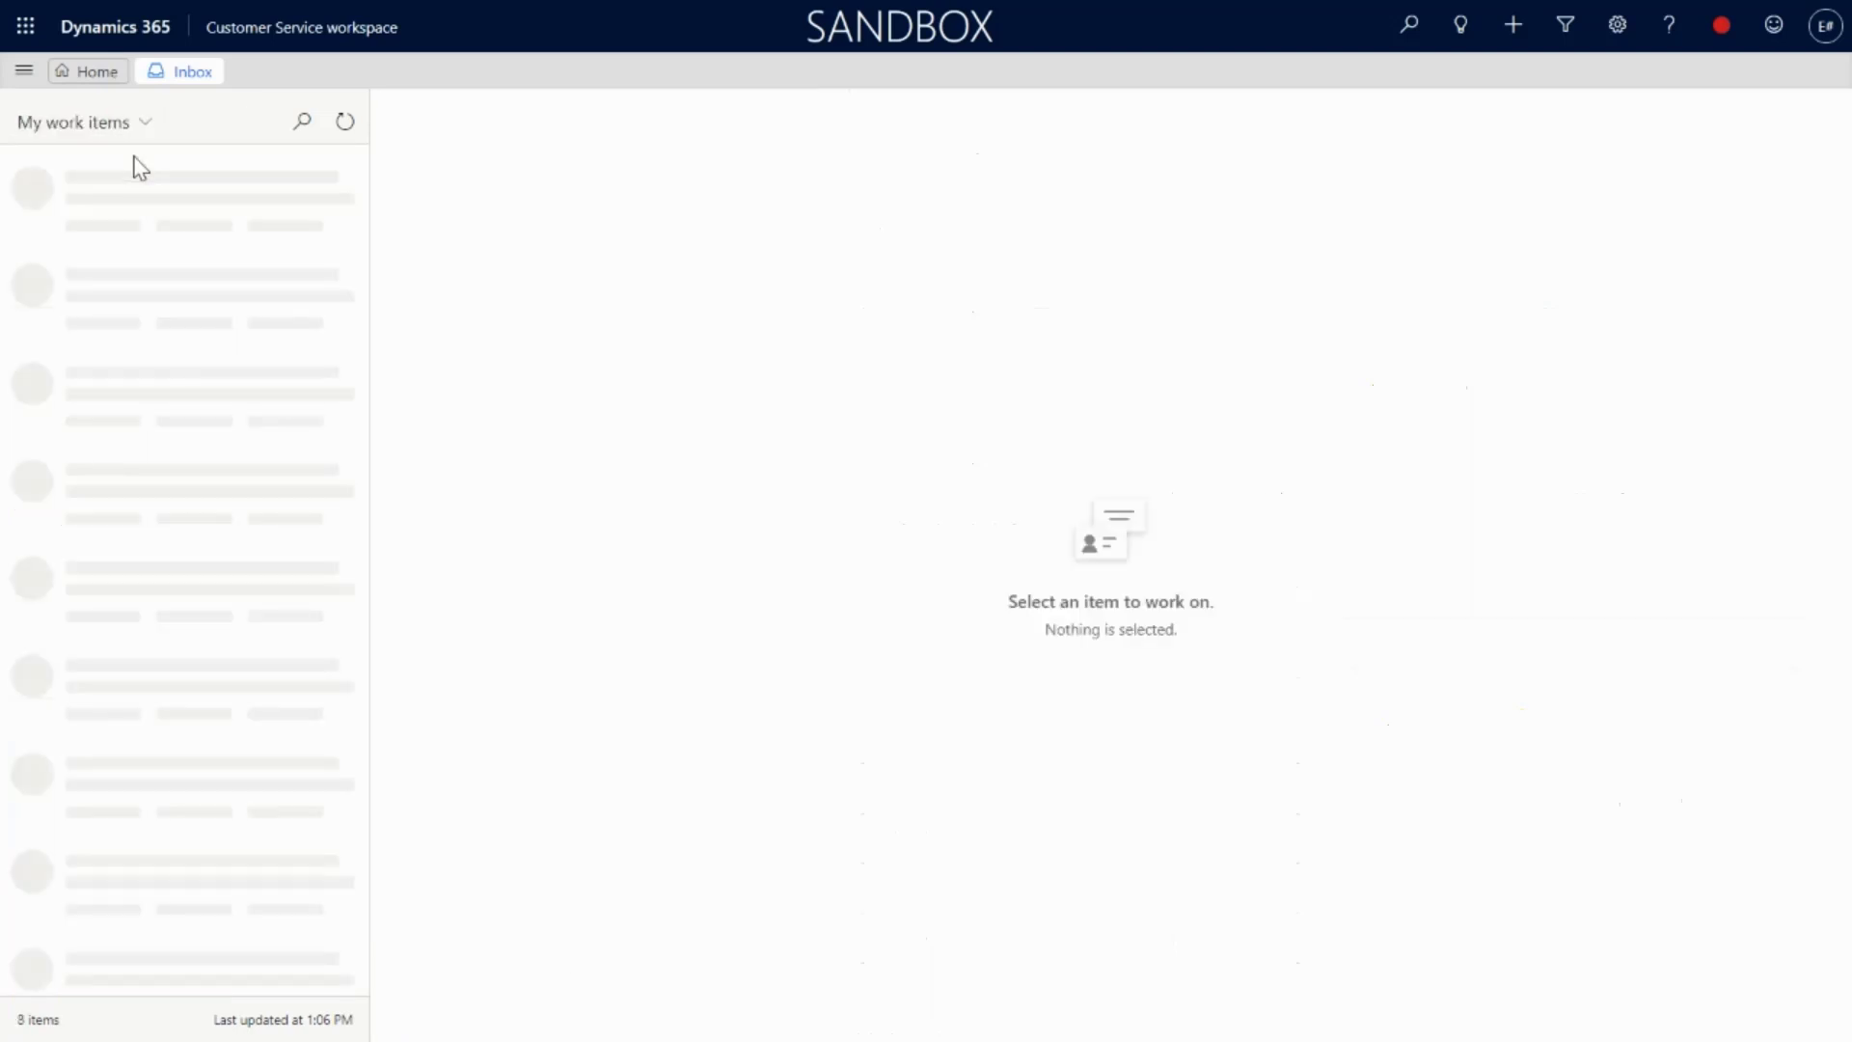
click(302, 121)
text(arya)
click(131, 263)
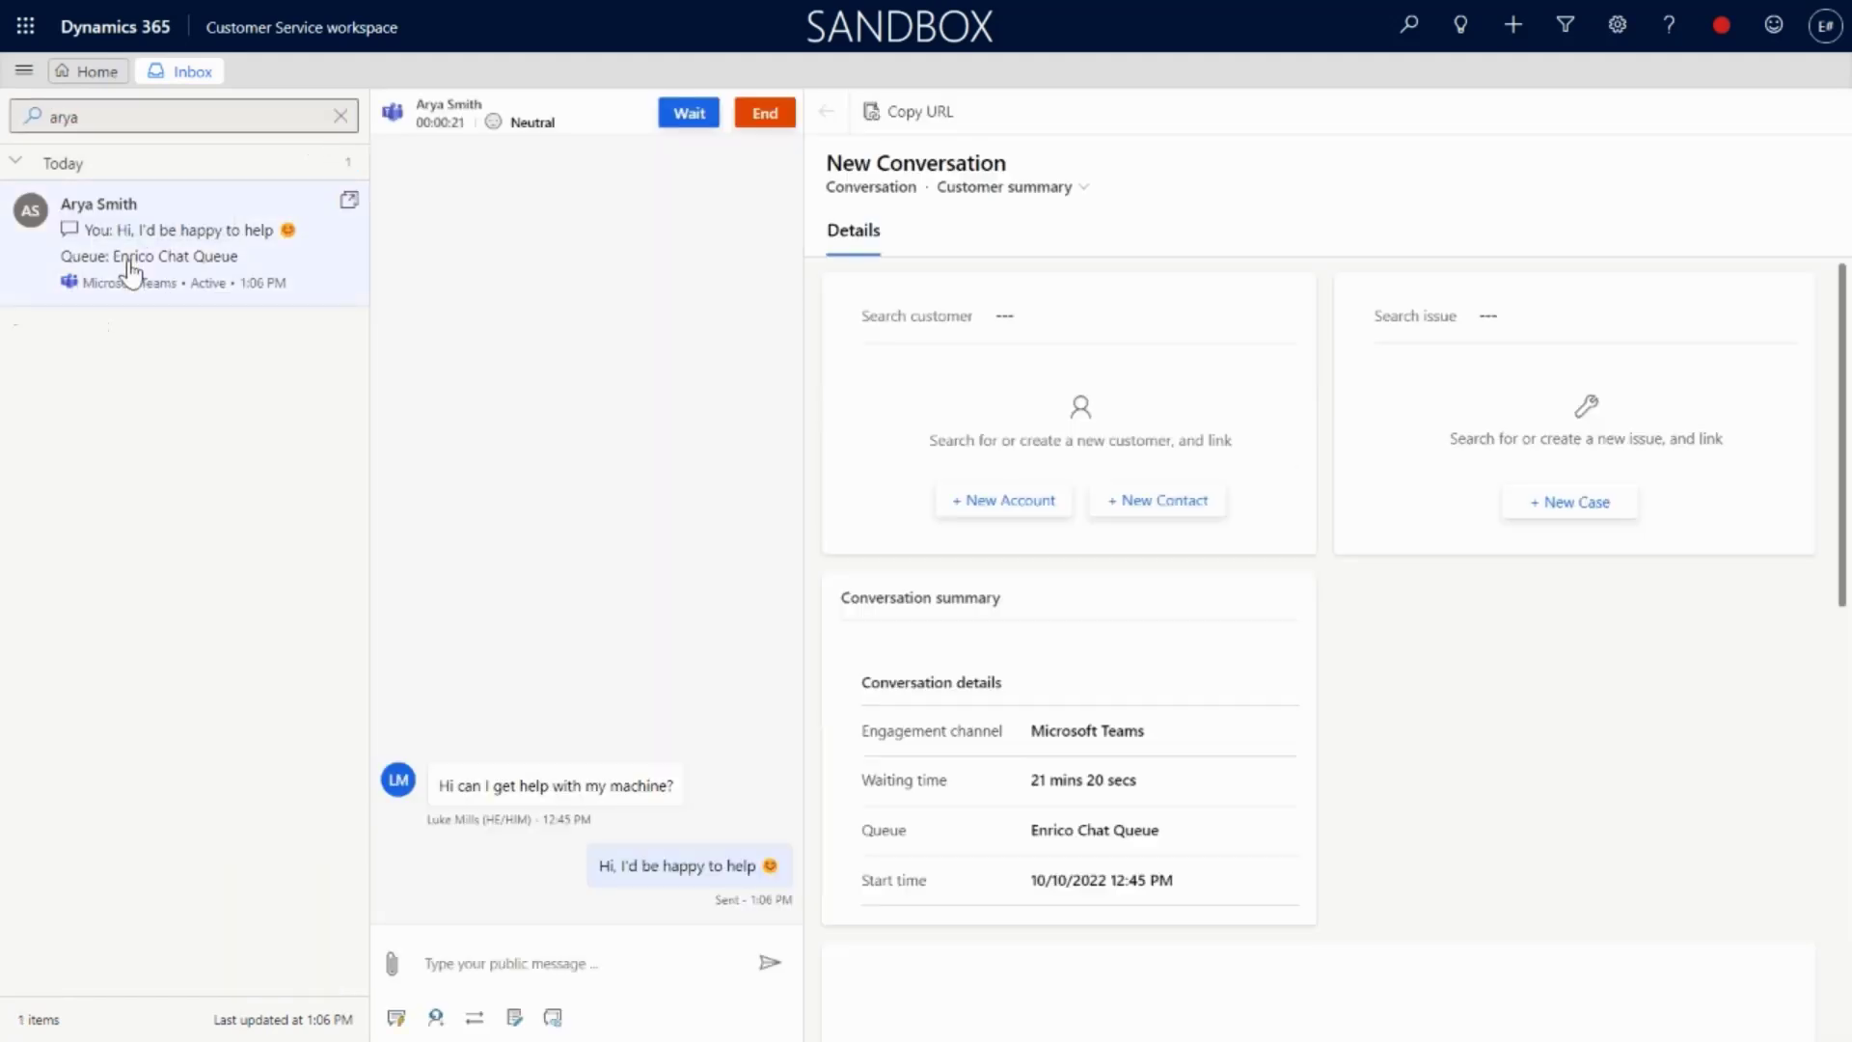
click(309, 119)
key(BackSpace)
key(BackSpace)
key(BackSpace)
key(BackSpace)
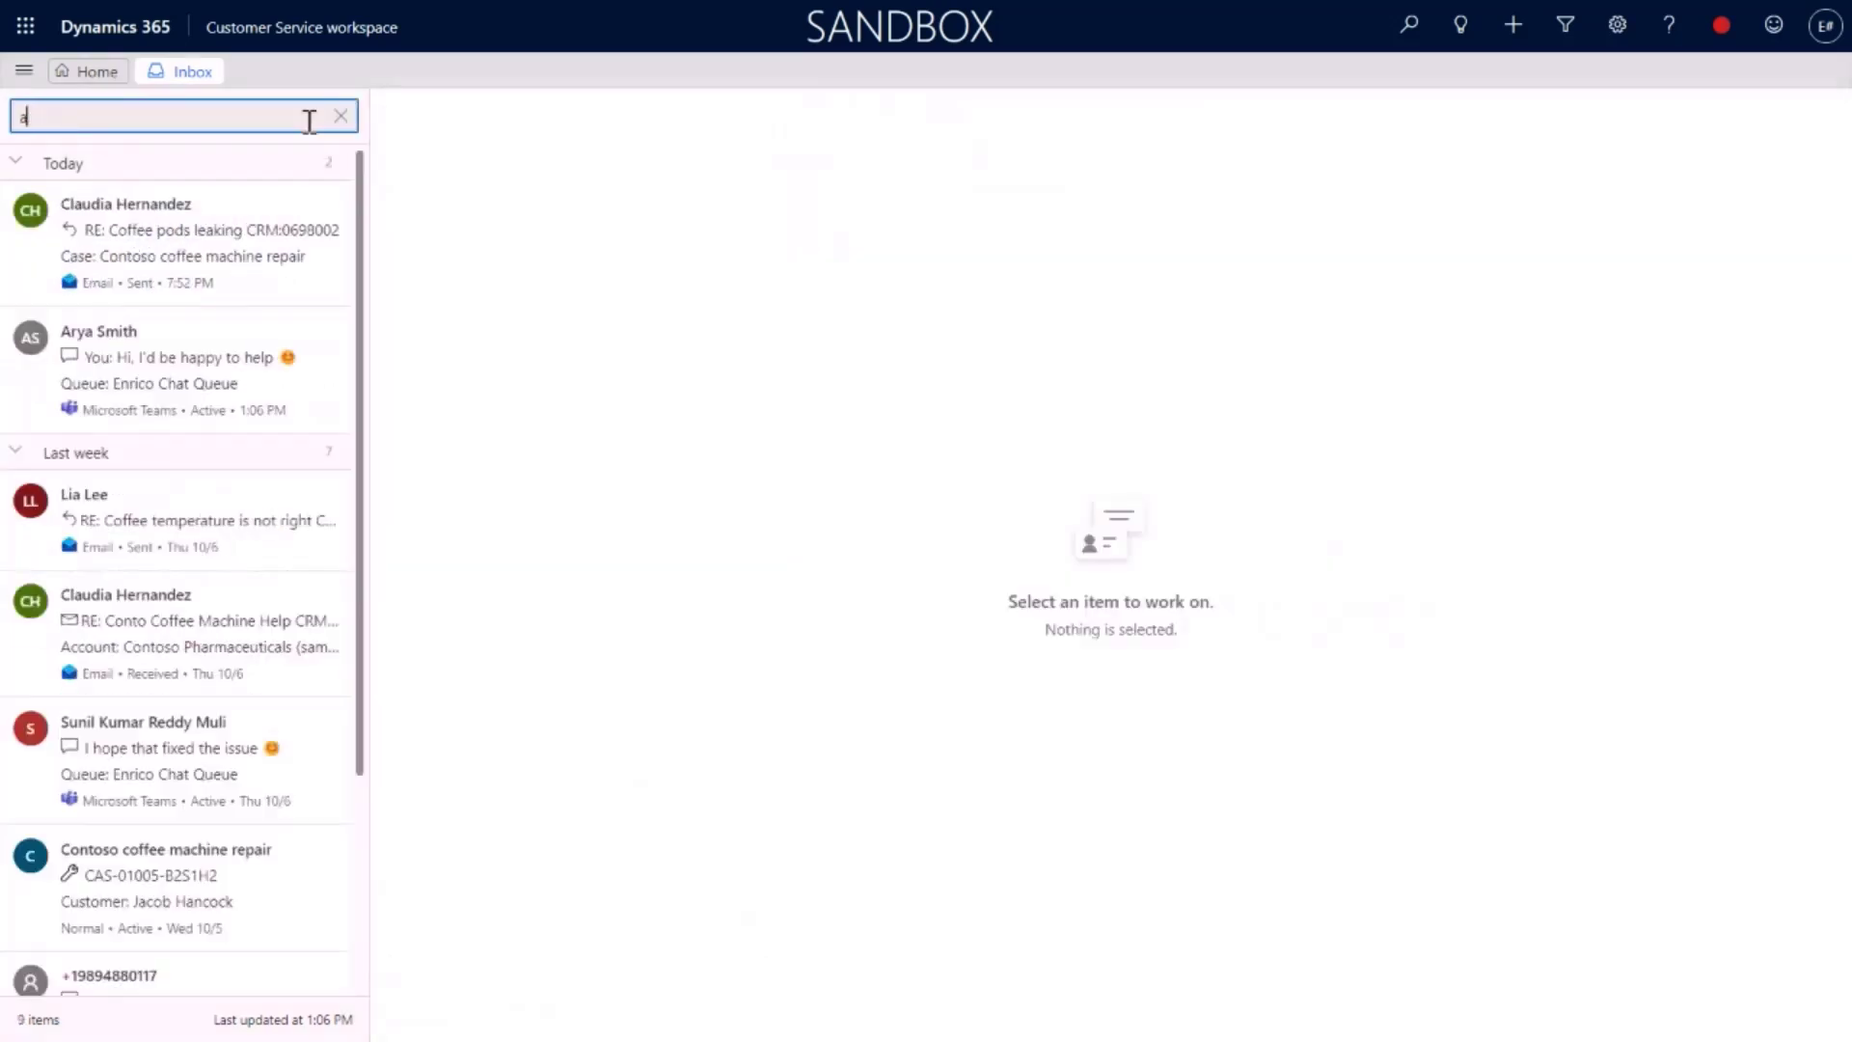